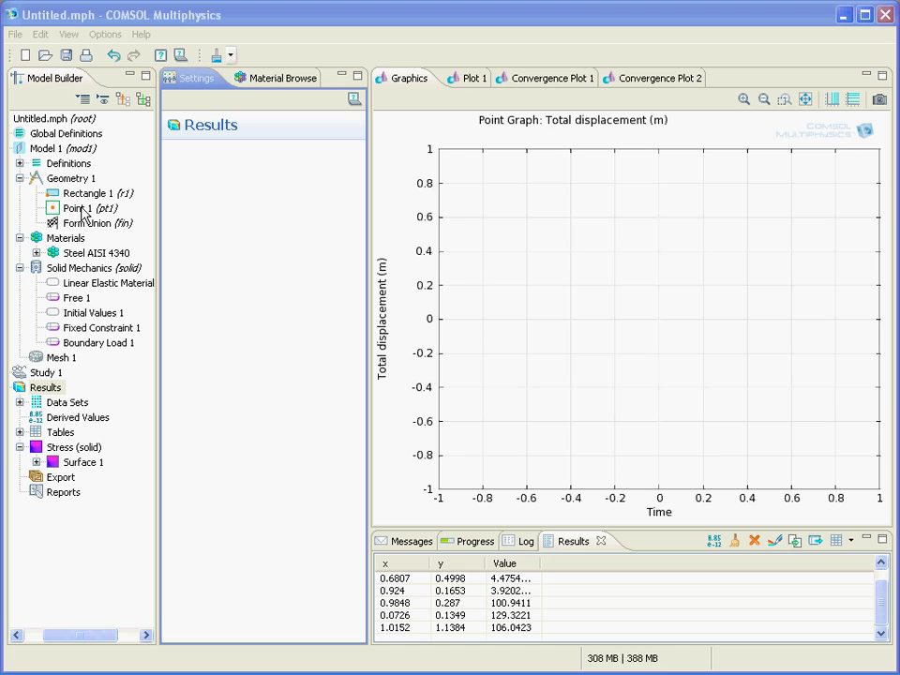
Step: Compute Study 1 to produce the bar's deformed stress surface plot
left_click(43, 371)
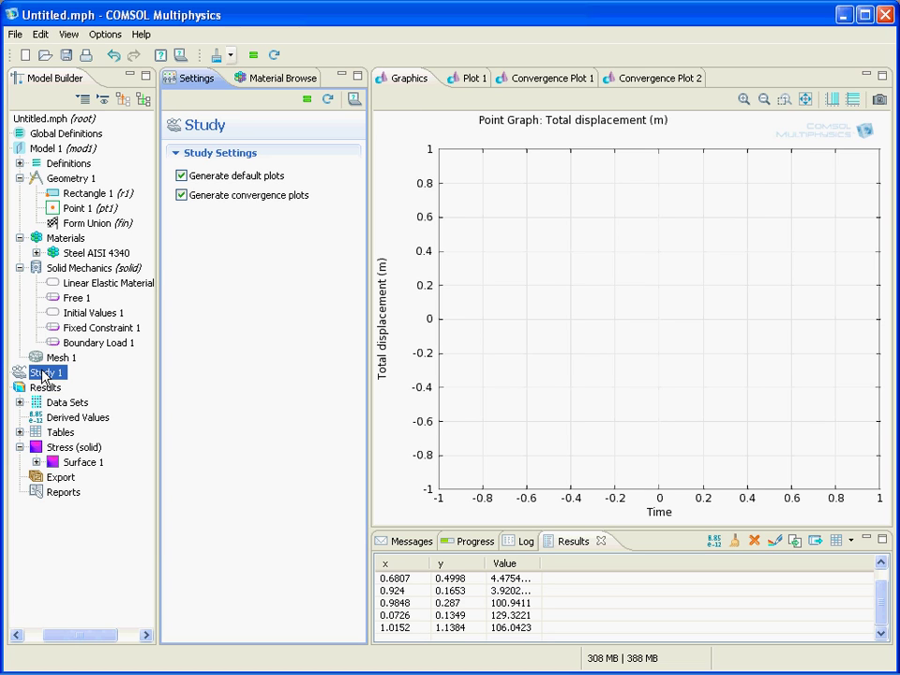
right_click(43, 373)
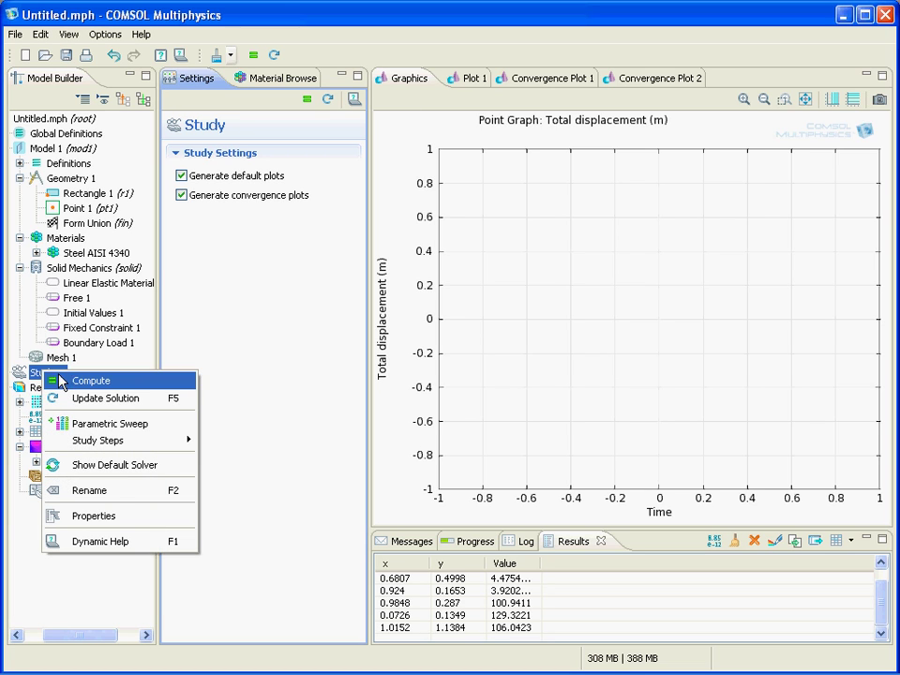
left_click(75, 381)
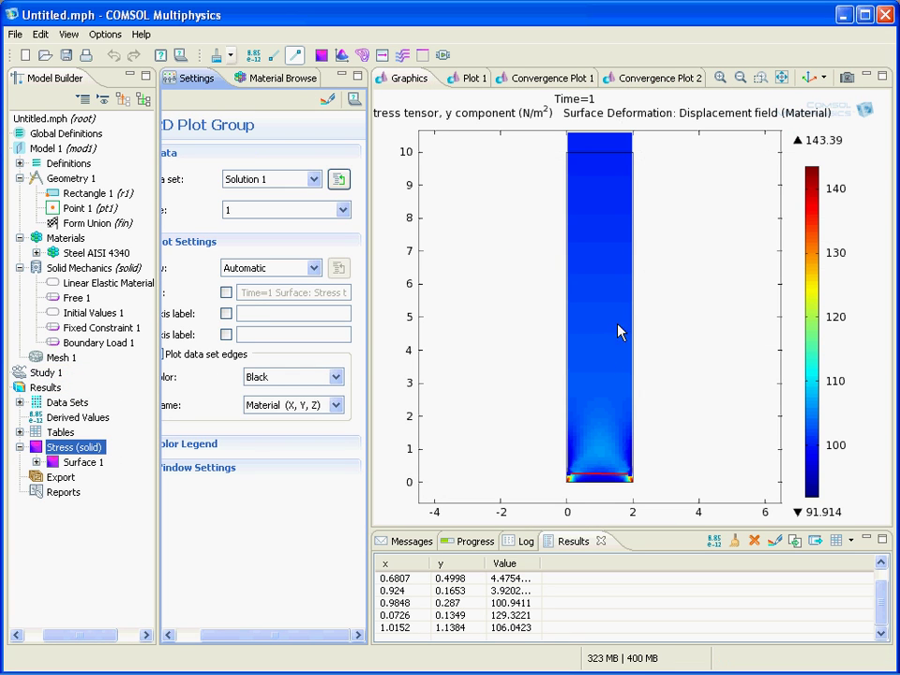
Step: Add 1D Plot Group 2 under Results with a Point Graph inside it
left_click(41, 388)
right_click(42, 394)
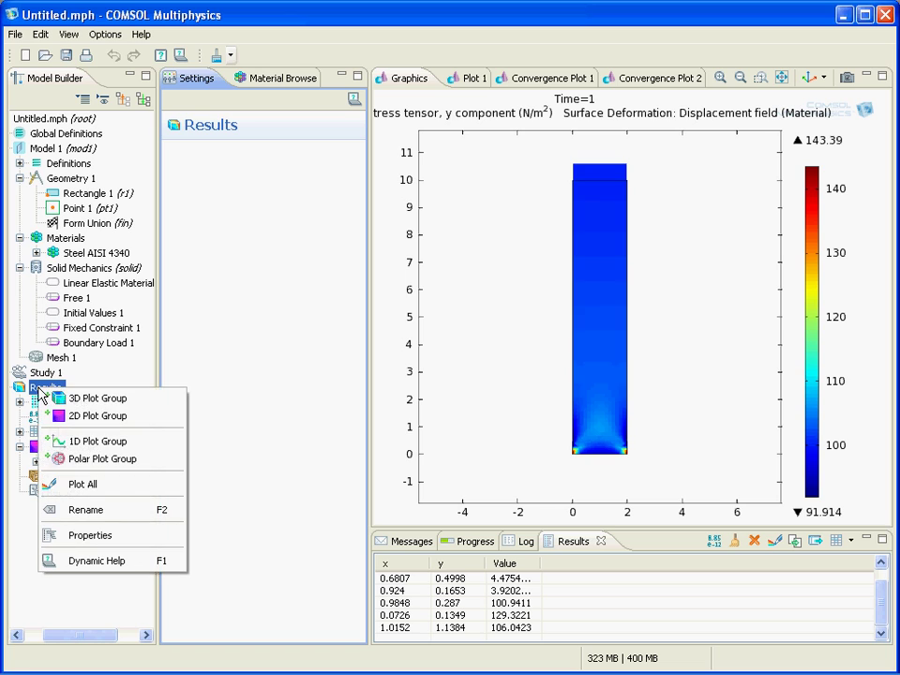
left_click(93, 440)
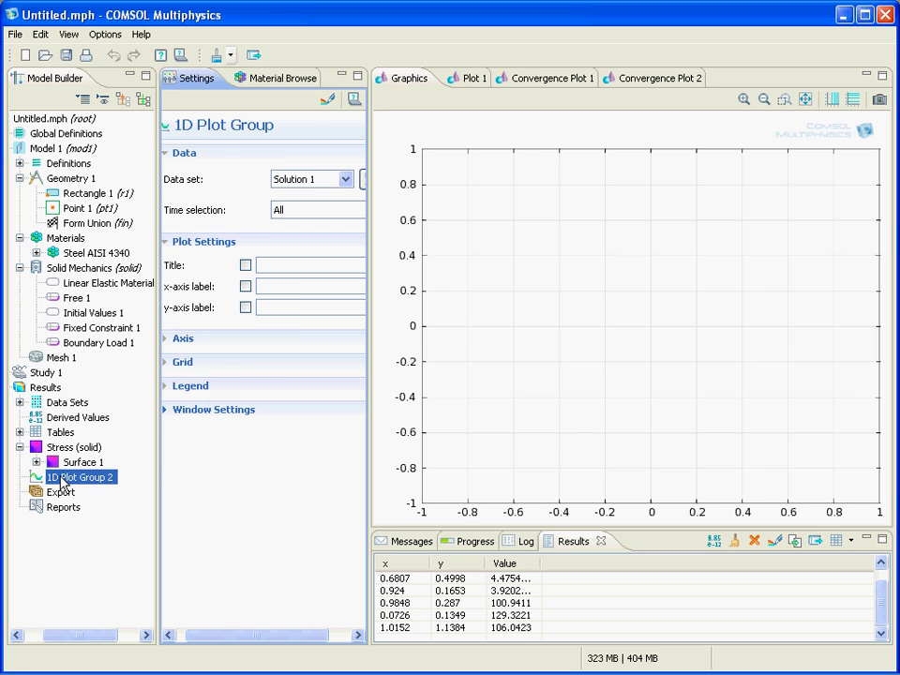
right_click(62, 482)
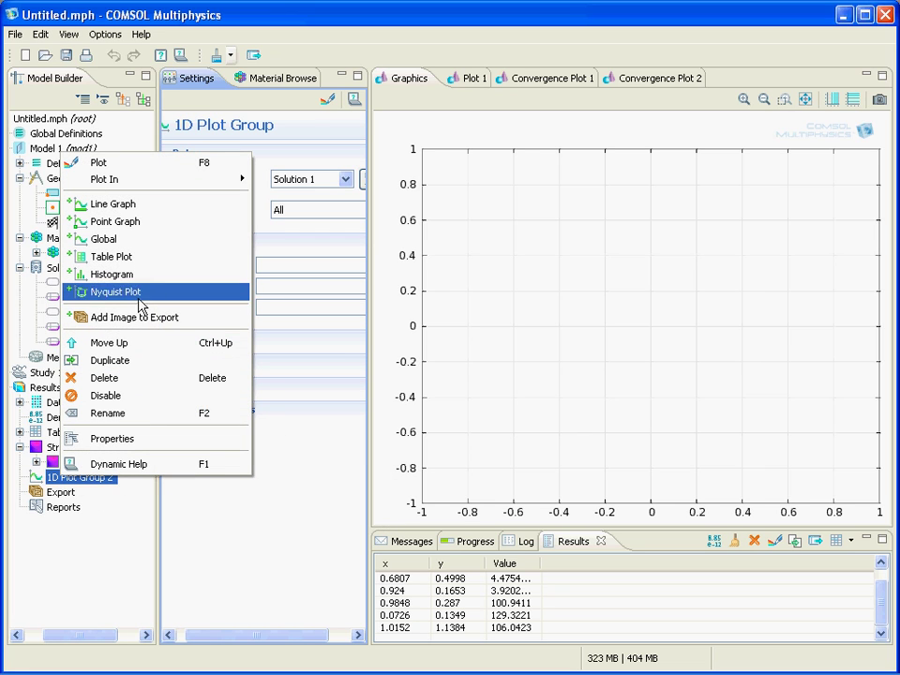
left_click(139, 225)
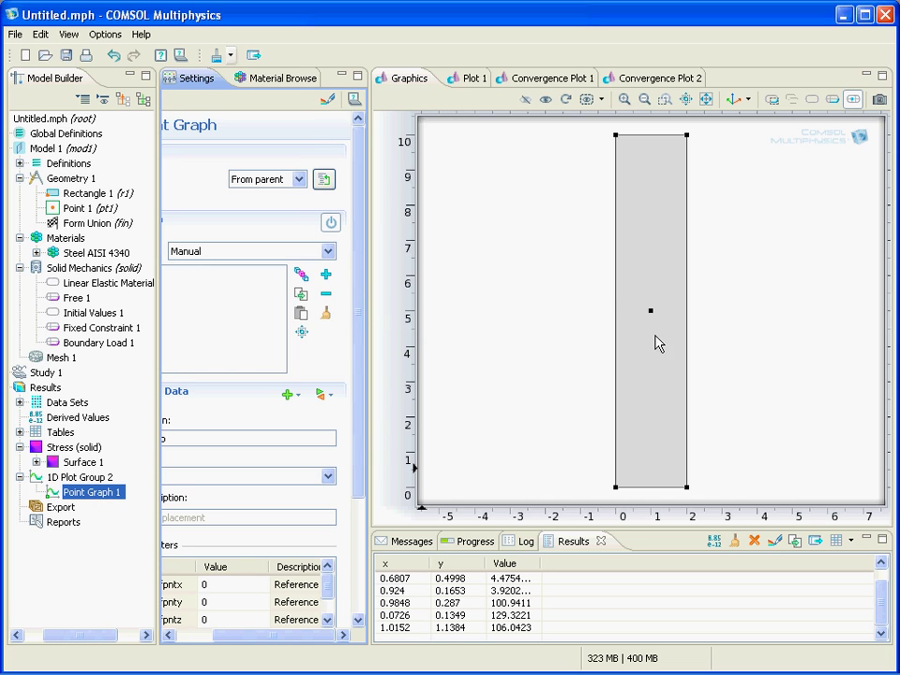
left_click_drag(271, 638, 185, 580)
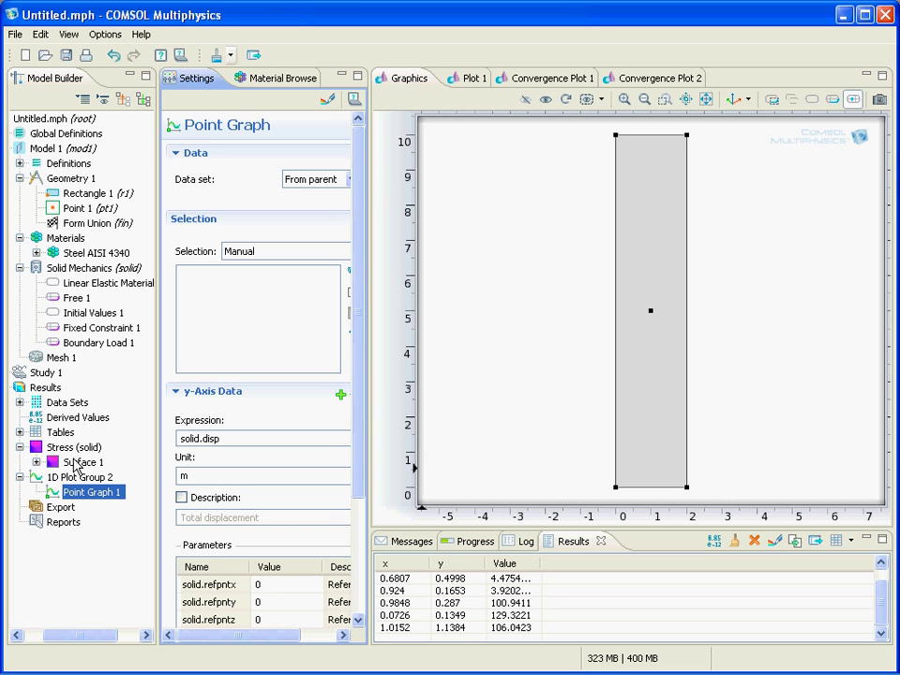
Step: Change Surface 1's expression to von Mises stress (solid.mises) and replot
left_click(75, 465)
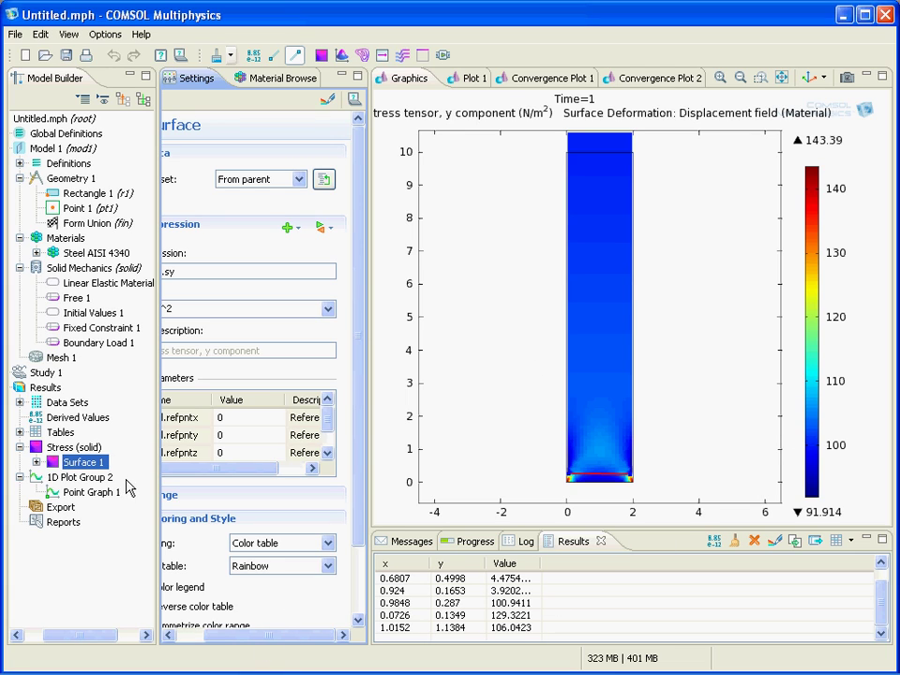
left_click(81, 450)
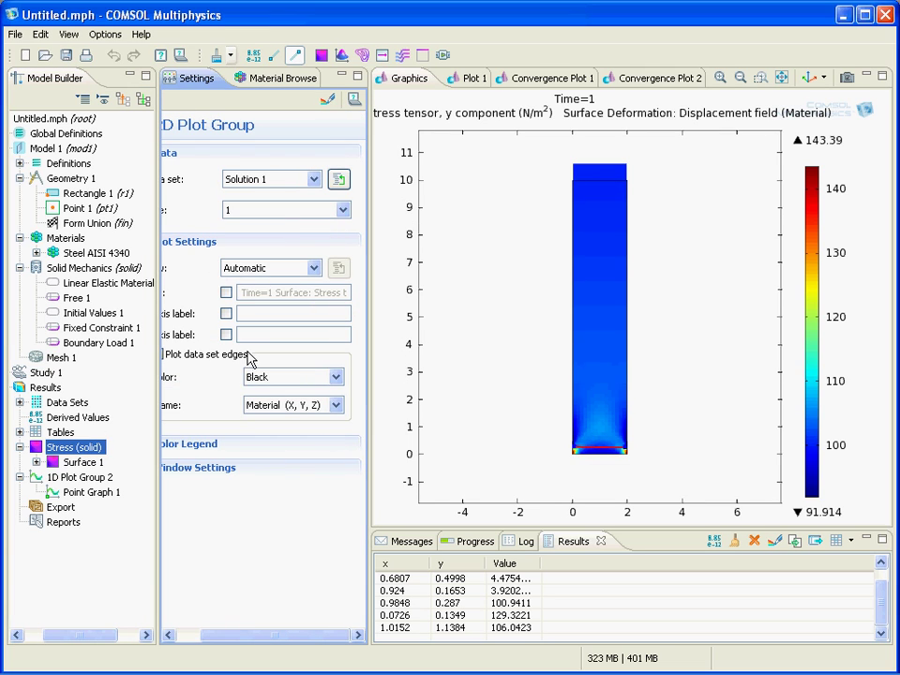
left_click(78, 466)
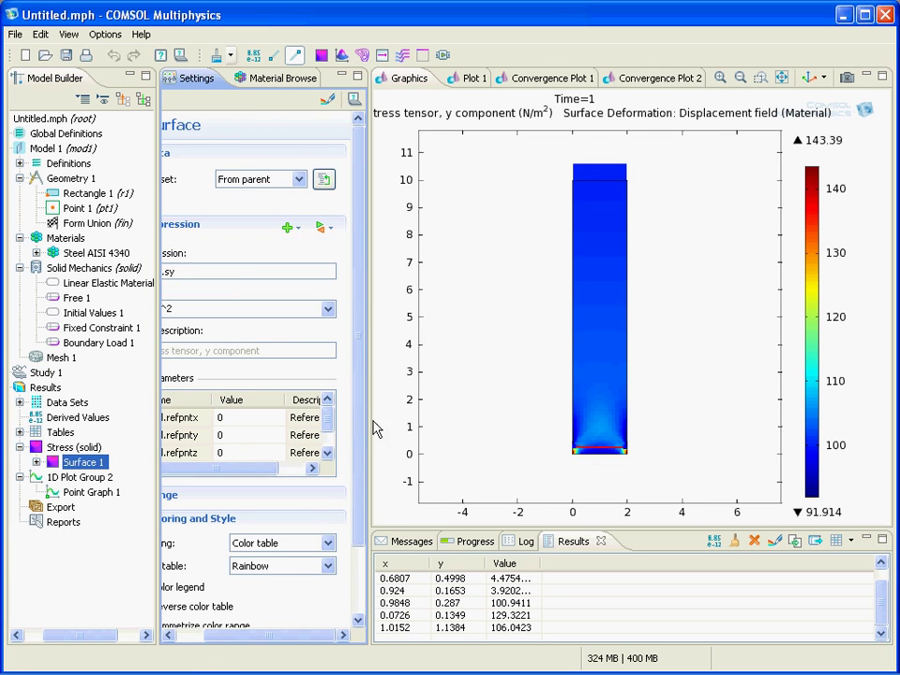
left_click_drag(291, 636, 255, 638)
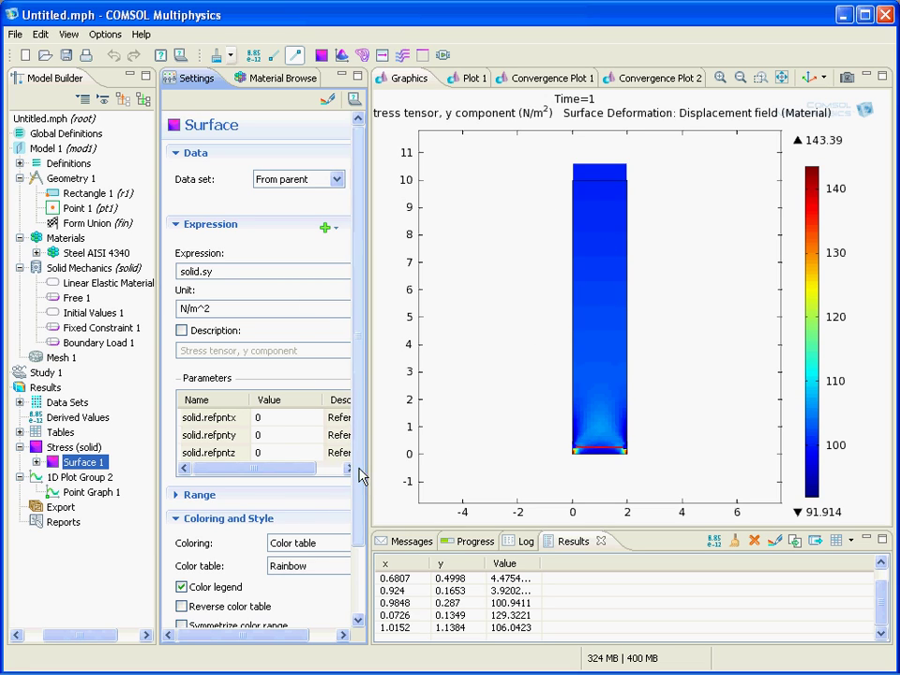
left_click_drag(277, 638, 297, 635)
left_click(336, 234)
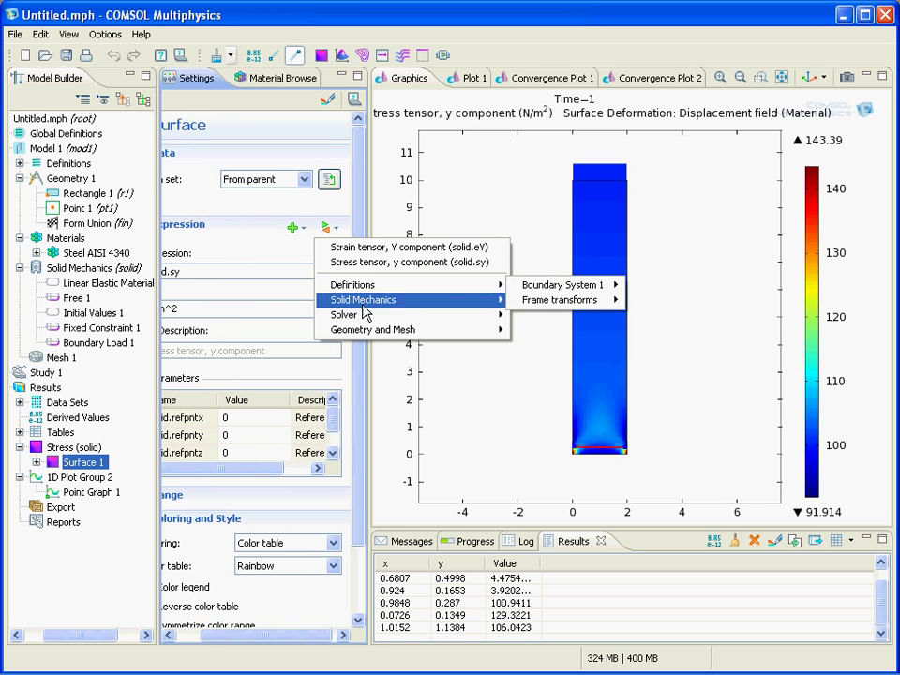
mouse_move(403, 299)
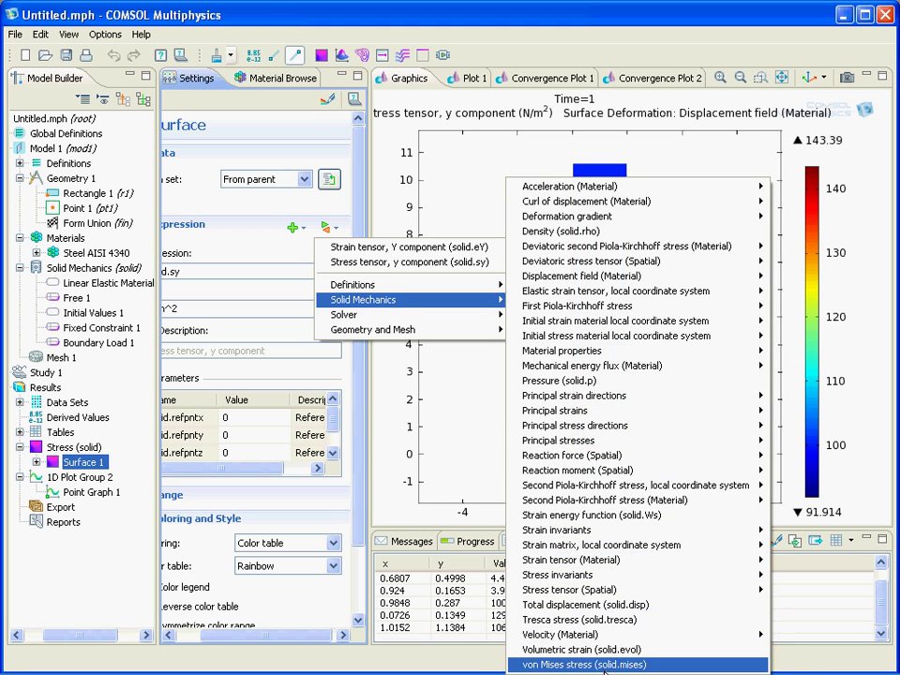
left_click(604, 664)
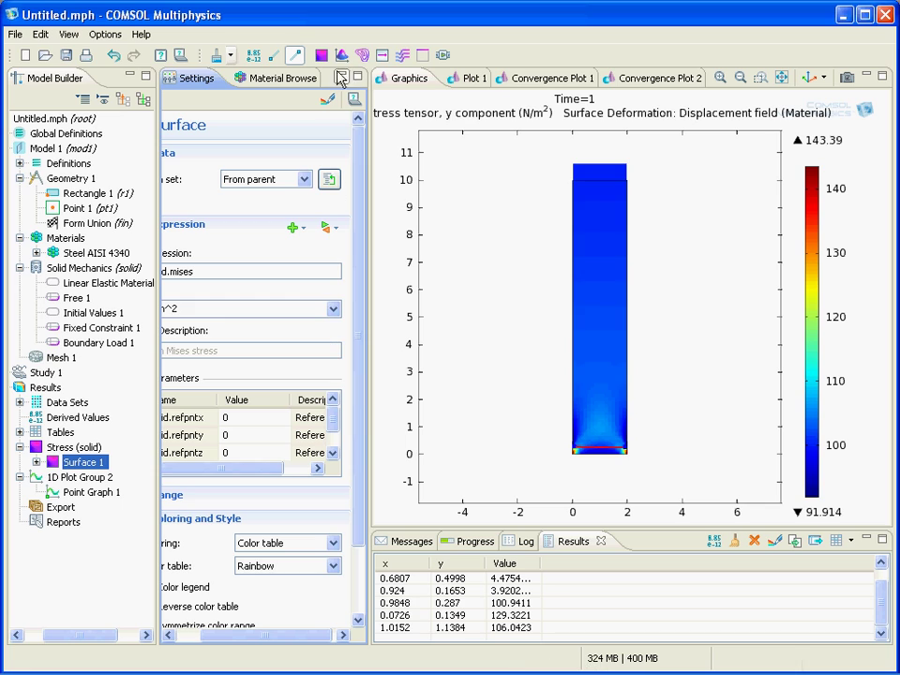
left_click(328, 99)
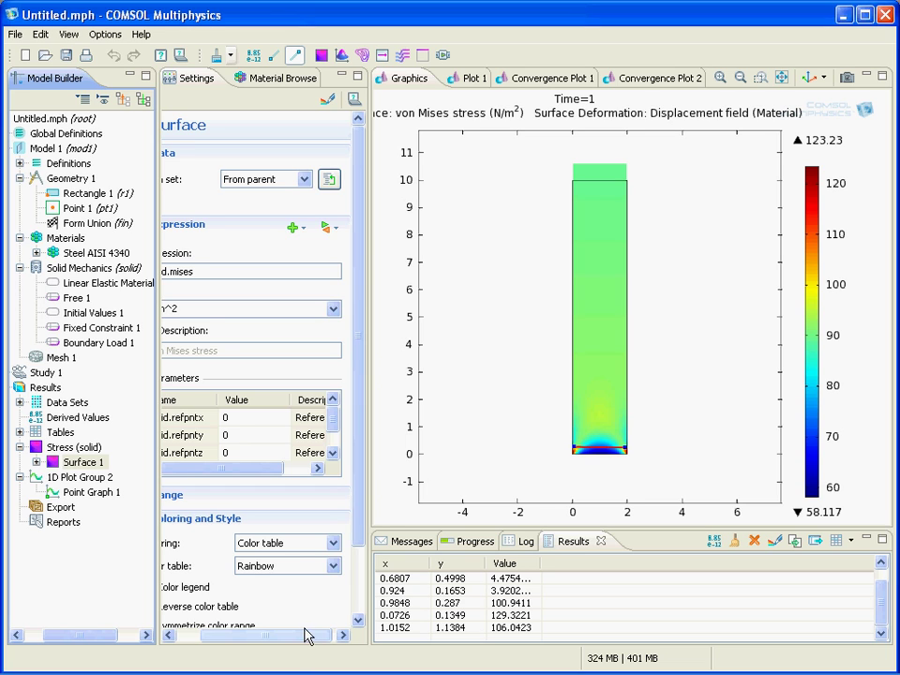
mouse_move(308, 635)
left_mouse_down()
mouse_move(247, 649)
mouse_move(287, 659)
left_mouse_up()
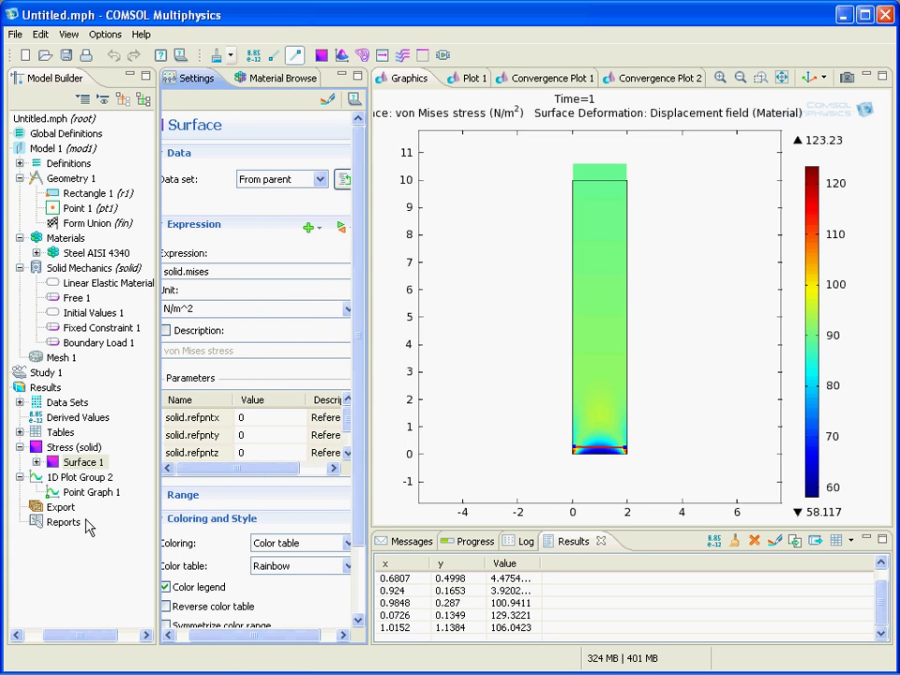
left_click(80, 479)
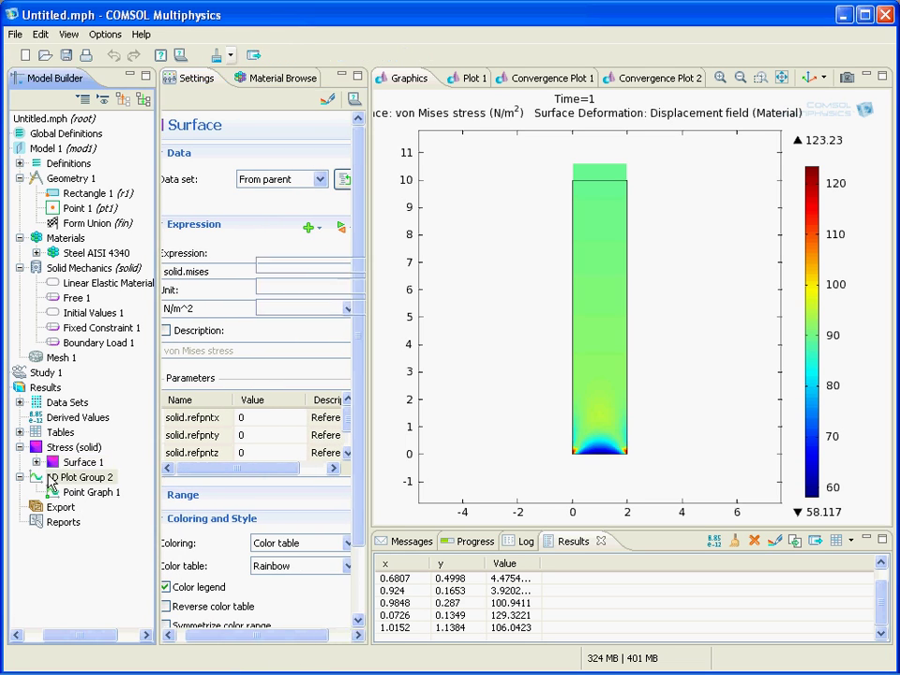
Step: Select the rectangle's centre point for Point Graph 1
right_click(69, 487)
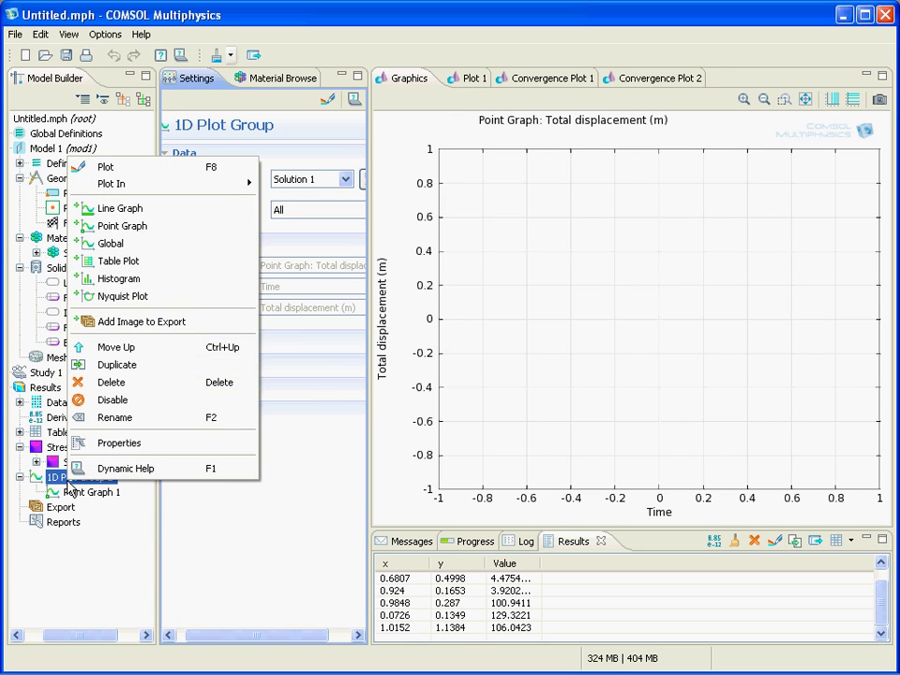
left_click(73, 497)
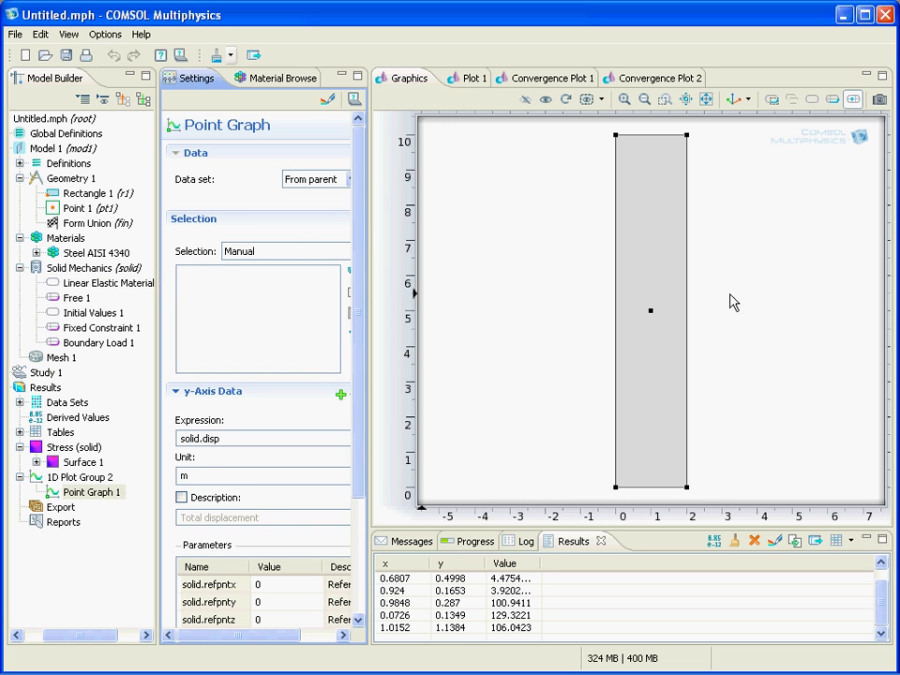
left_click(651, 311)
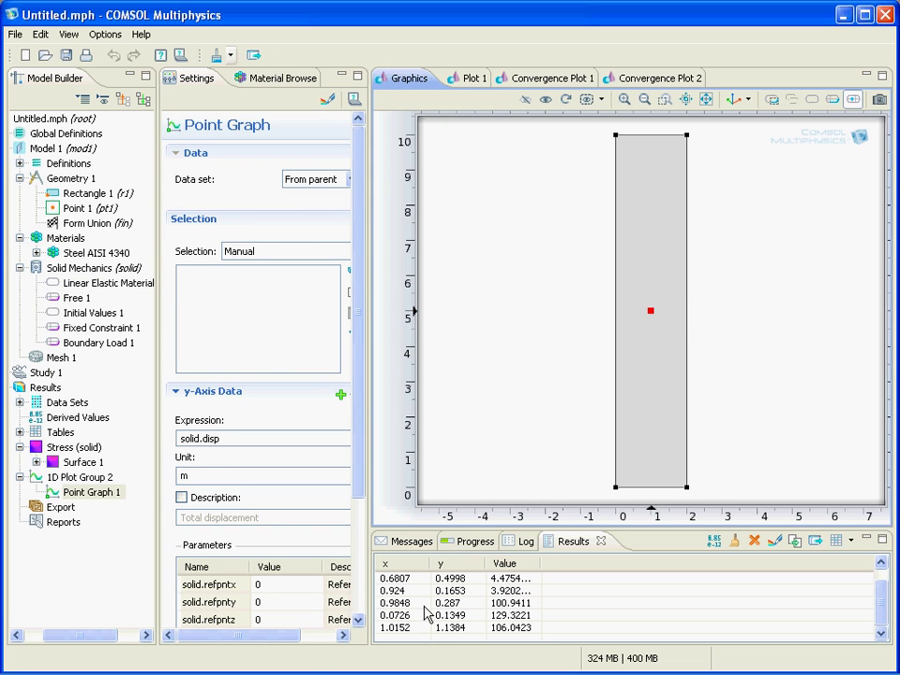
left_click_drag(275, 638, 323, 639)
left_click(326, 274)
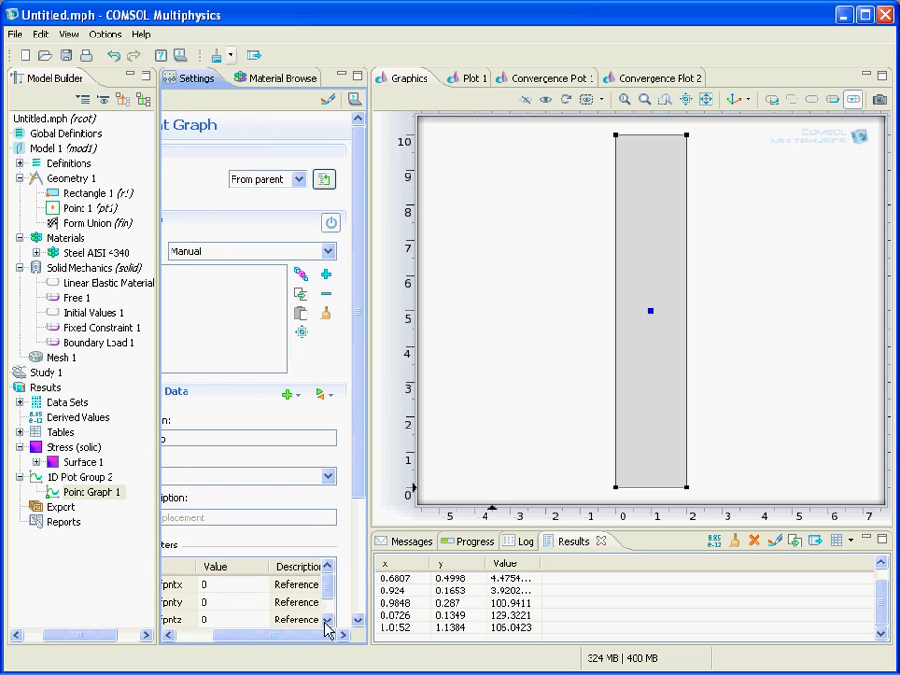
left_click_drag(315, 637, 222, 317)
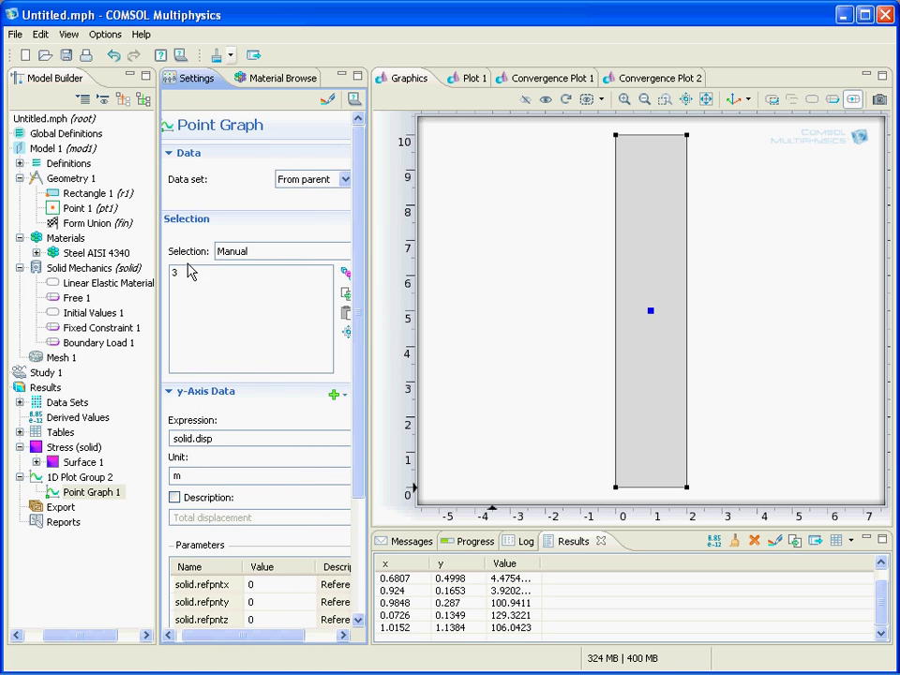
left_click_drag(363, 482, 363, 535)
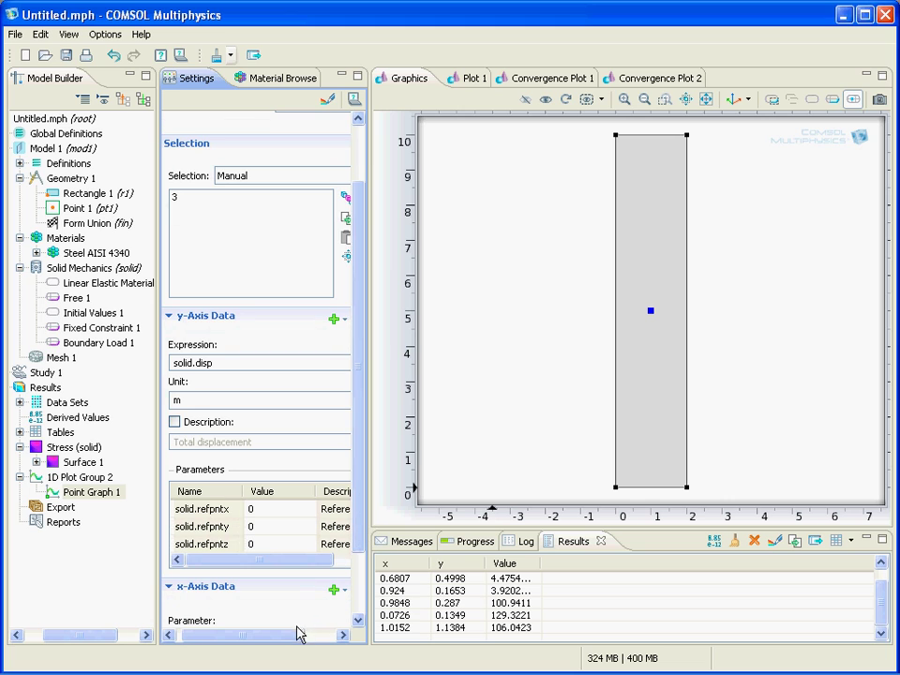
mouse_move(299, 638)
left_mouse_down()
mouse_move(331, 639)
mouse_move(362, 446)
left_mouse_up()
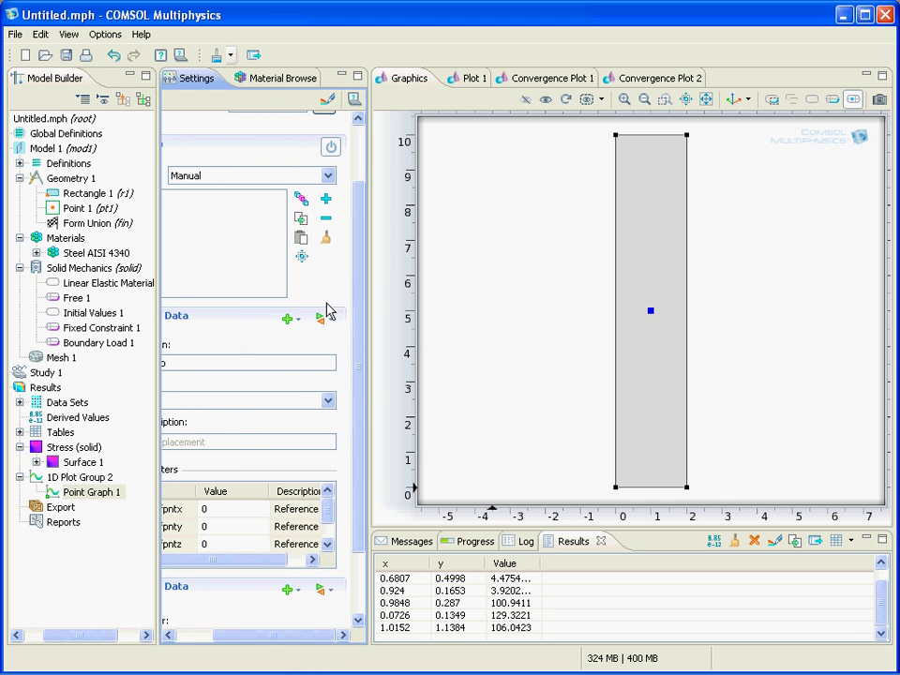
Step: Set the point graph's y-axis to solid.mises and x-axis to Y strain (solid.eY)
left_click(325, 317)
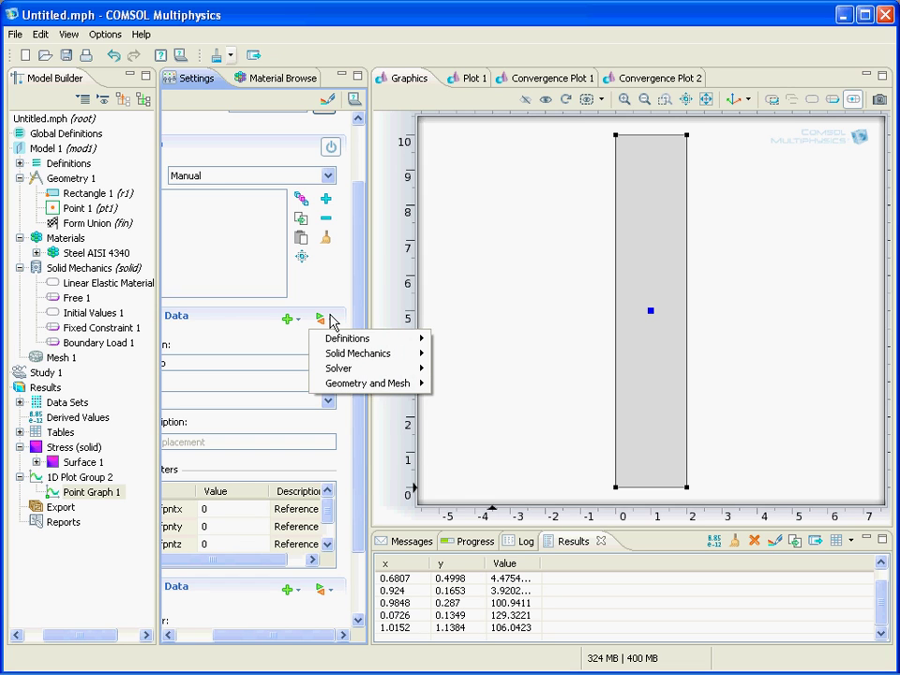
mouse_move(359, 354)
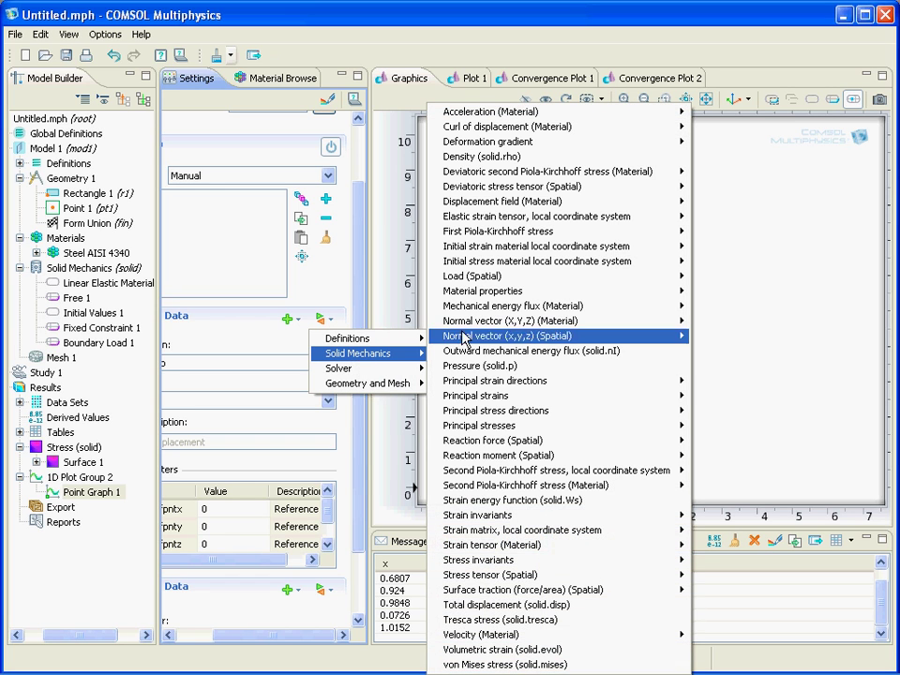
left_click(484, 664)
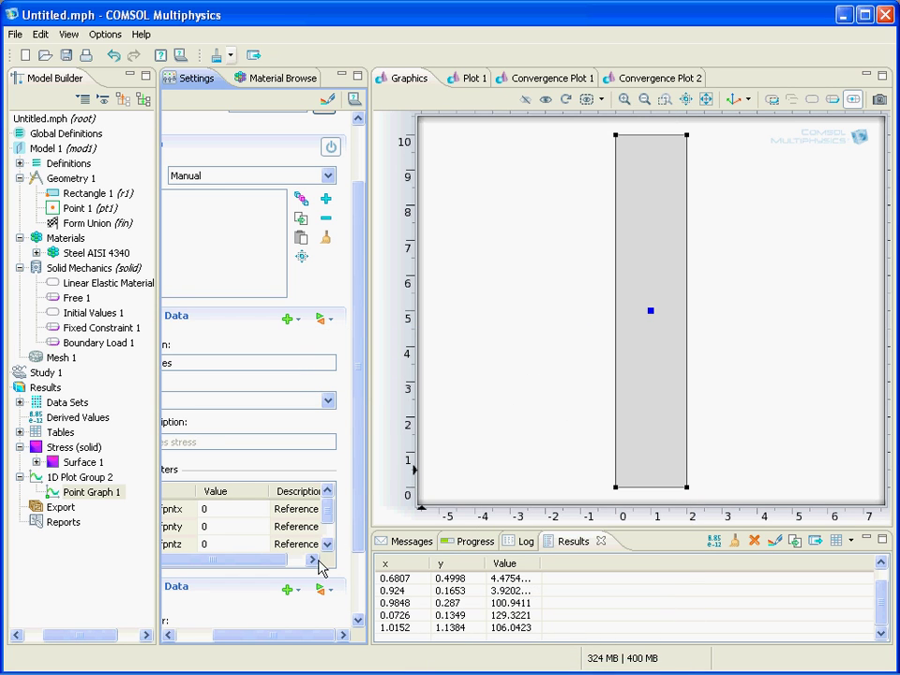
mouse_move(315, 642)
left_mouse_down()
mouse_move(285, 644)
mouse_move(313, 643)
left_mouse_up()
scroll(355, 536, "down", 3)
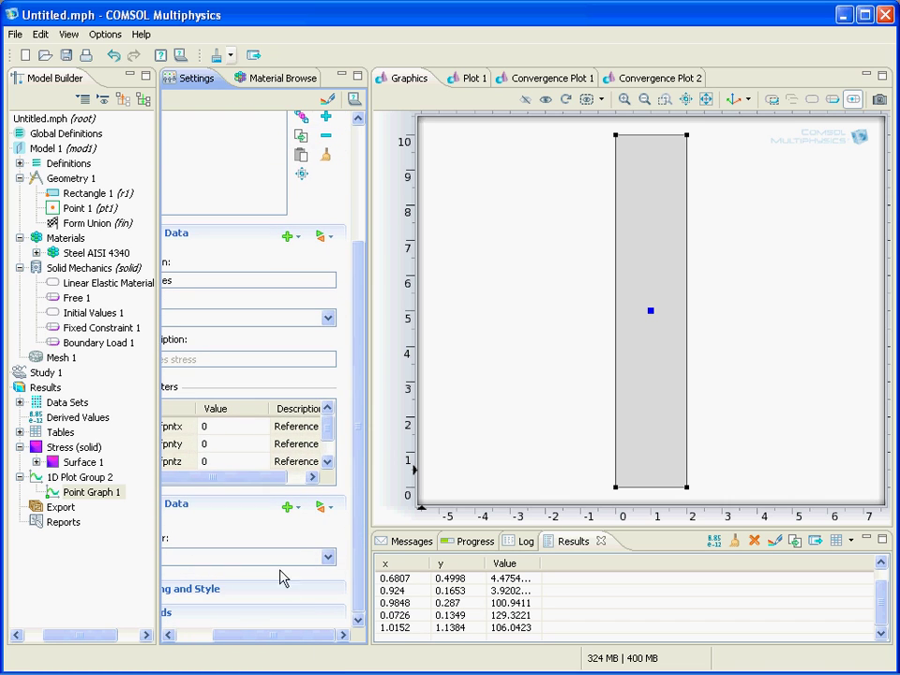
mouse_move(293, 635)
left_mouse_down()
mouse_move(257, 634)
mouse_move(312, 634)
left_mouse_up()
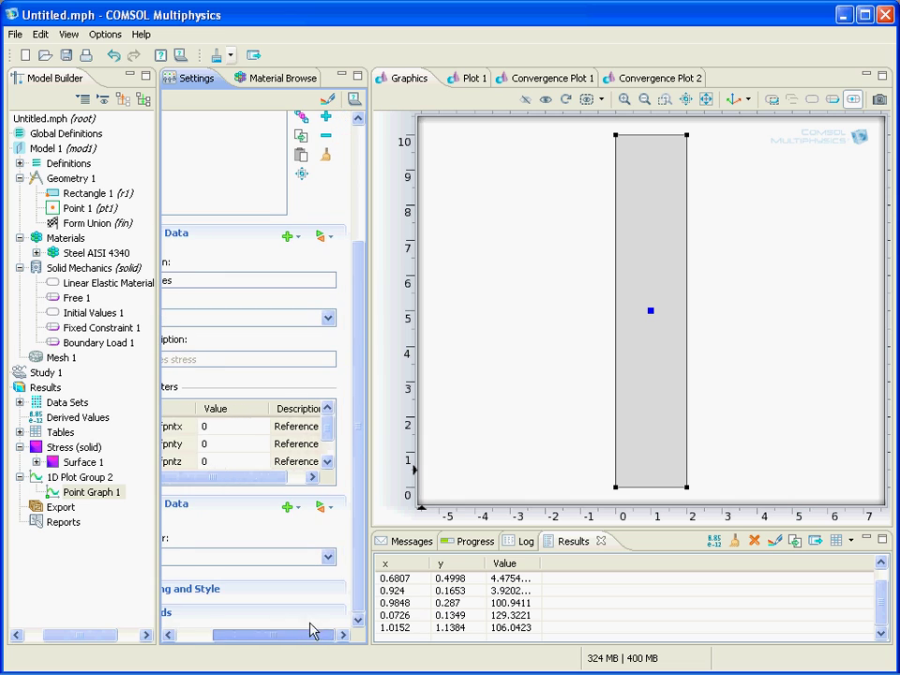
left_click(322, 507)
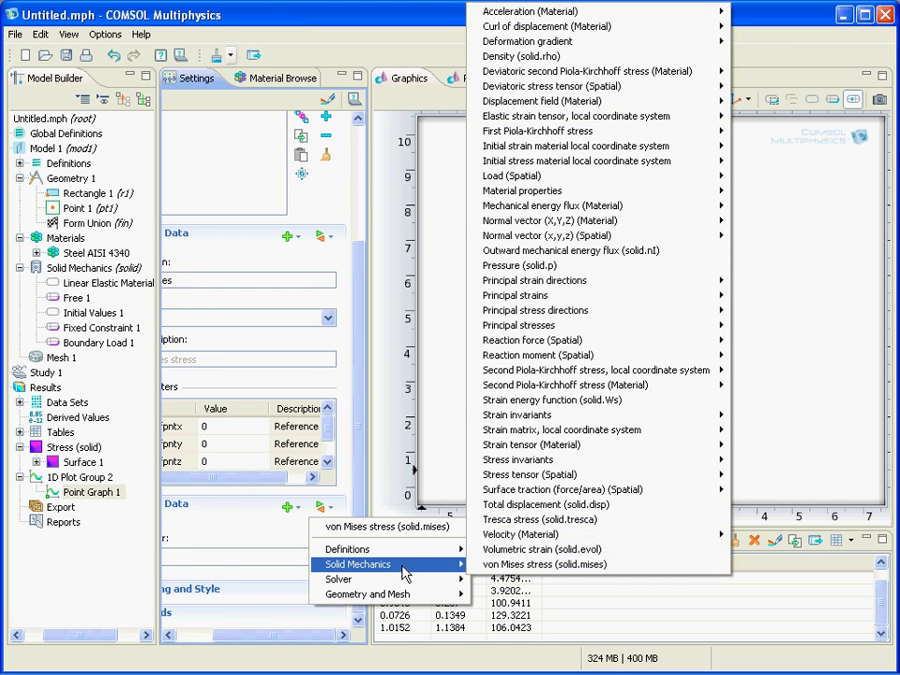
mouse_move(387, 564)
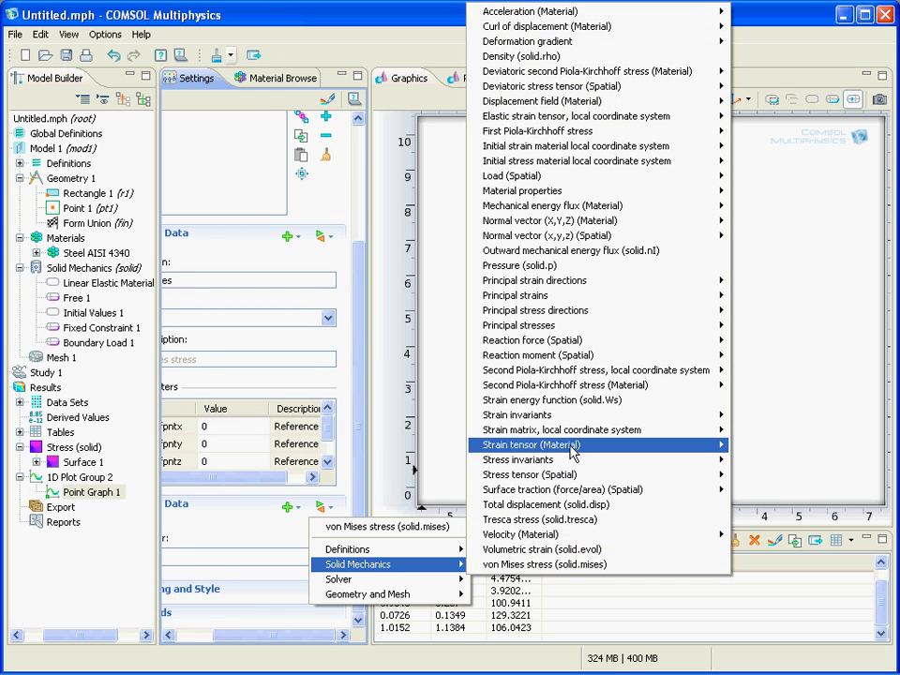
mouse_move(532, 445)
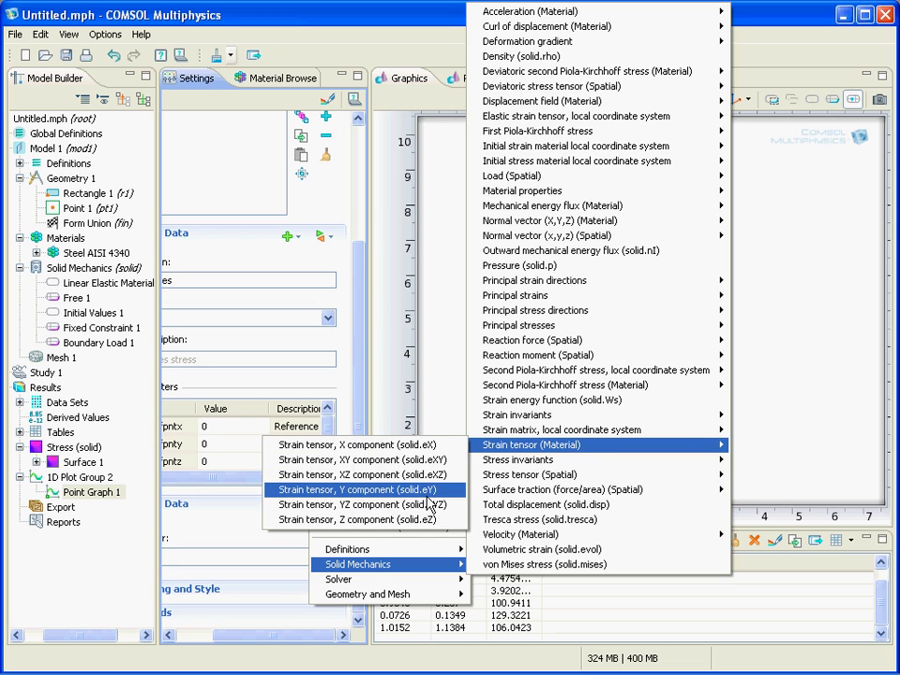
left_click(428, 496)
mouse_move(325, 637)
left_mouse_down()
mouse_move(275, 636)
mouse_move(324, 644)
left_mouse_up()
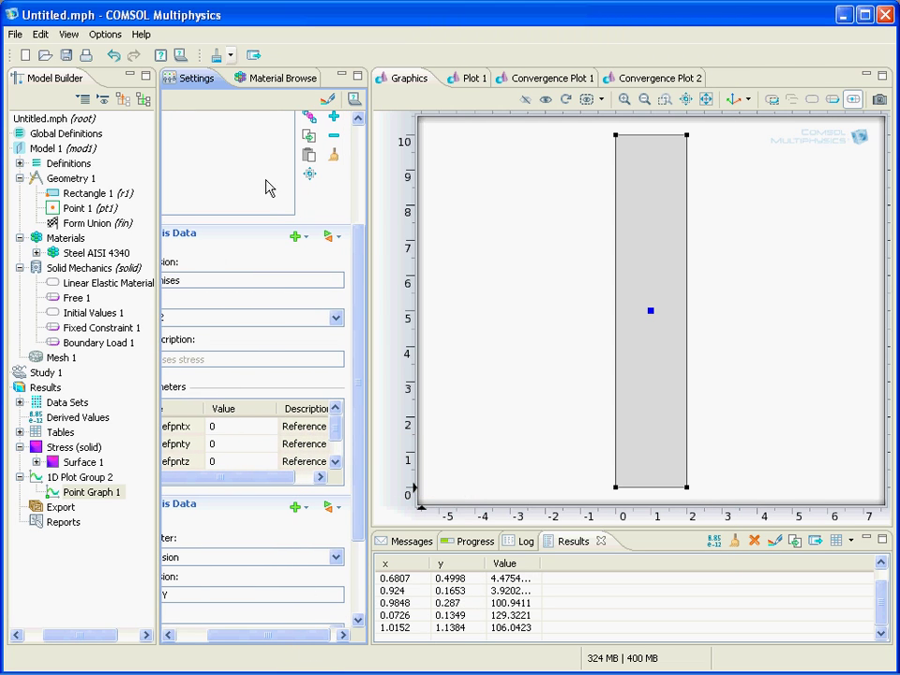
Step: Plot Point Graph 1 as von Mises stress versus Y strain
left_click(328, 99)
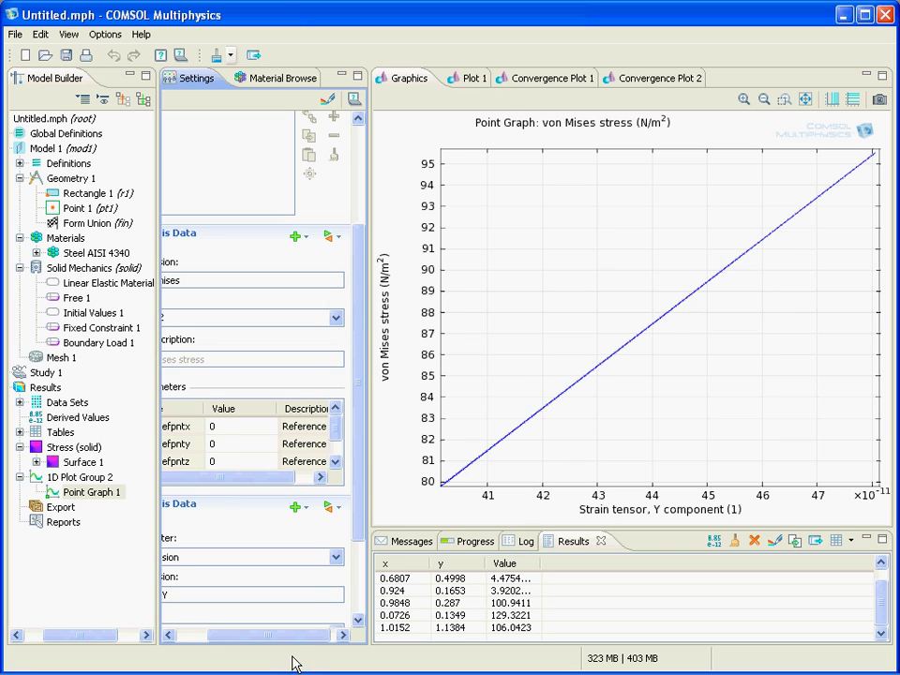
left_click_drag(296, 641, 286, 647)
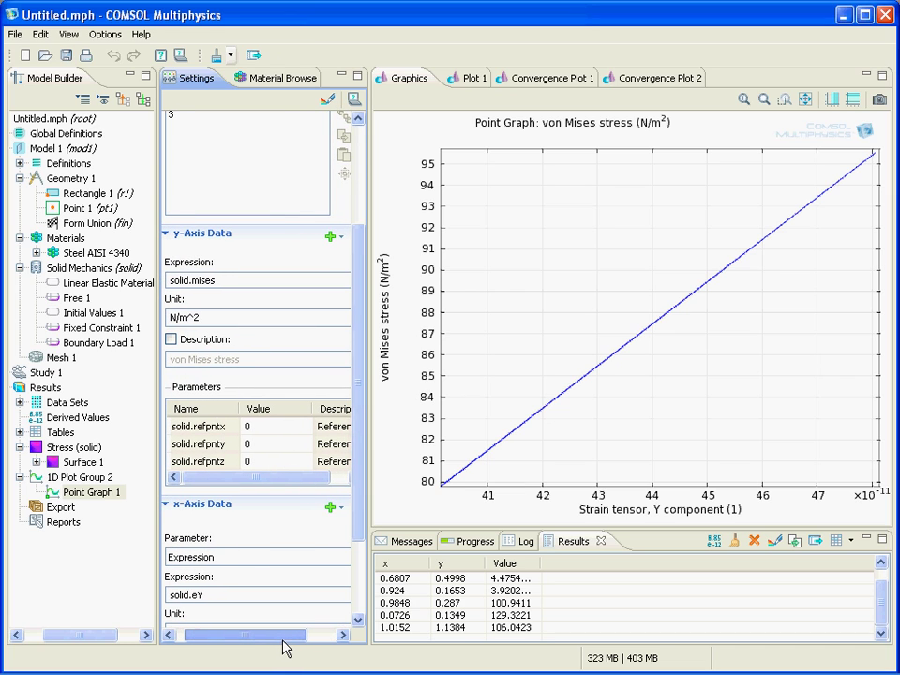
left_click(93, 481)
Step: Add a Line Graph to 1D Plot Group 2 using the Cut Line 2D 1 data set
right_click(91, 482)
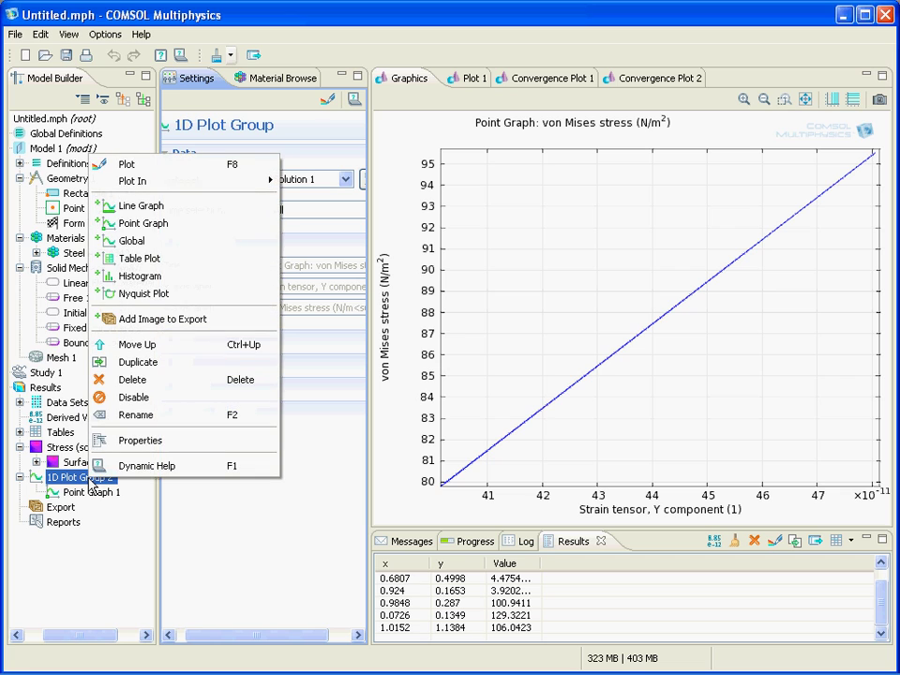
left_click(165, 208)
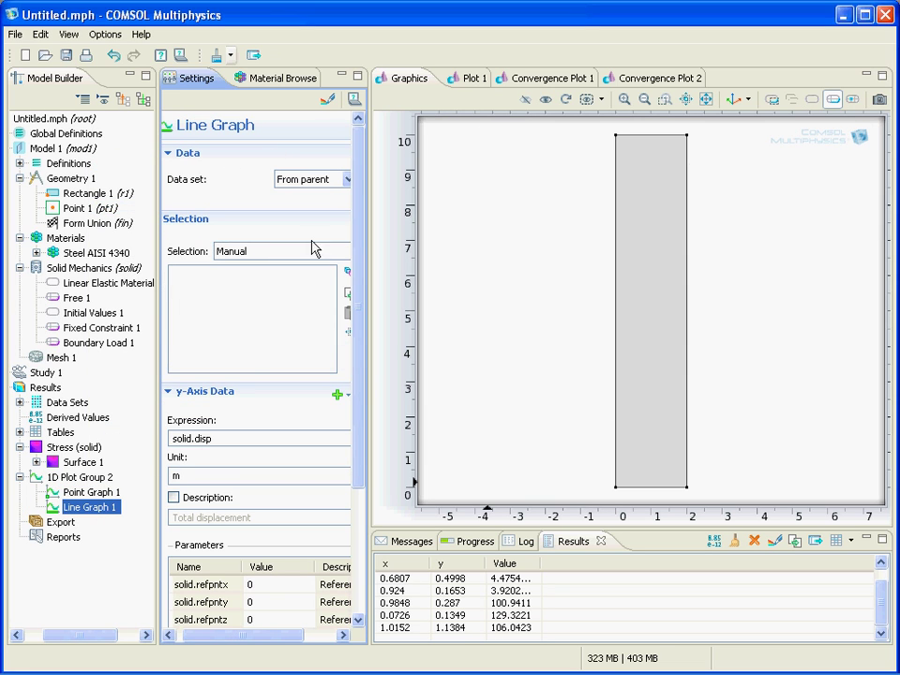
left_click(338, 183)
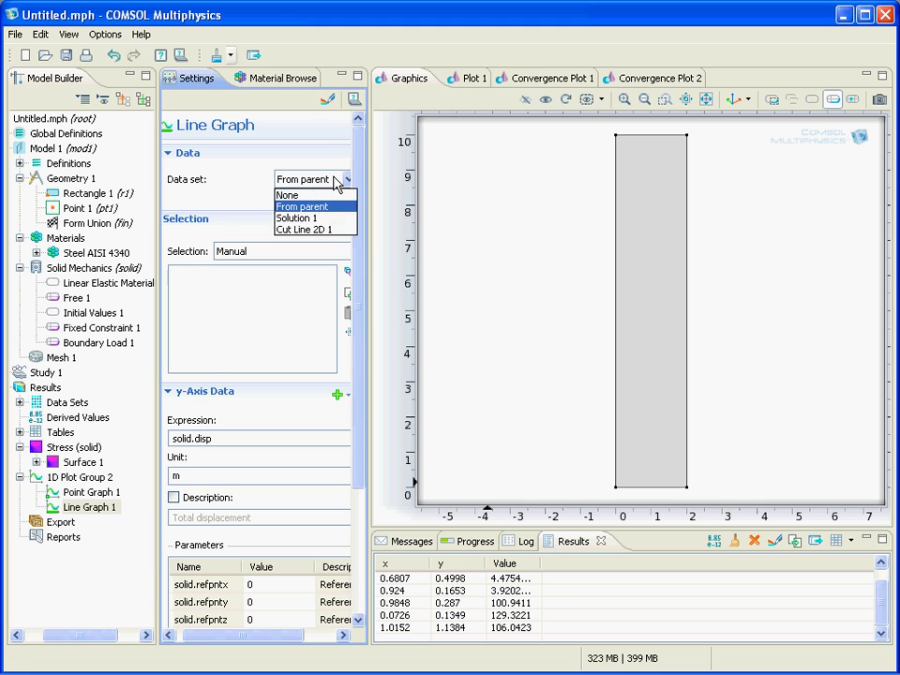
left_click(320, 230)
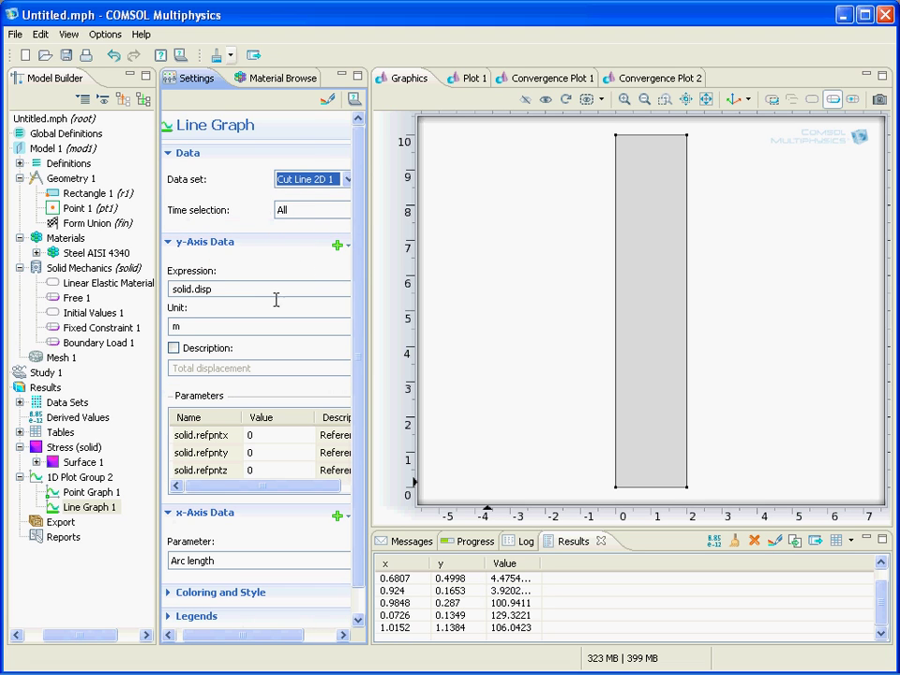
left_click(84, 463)
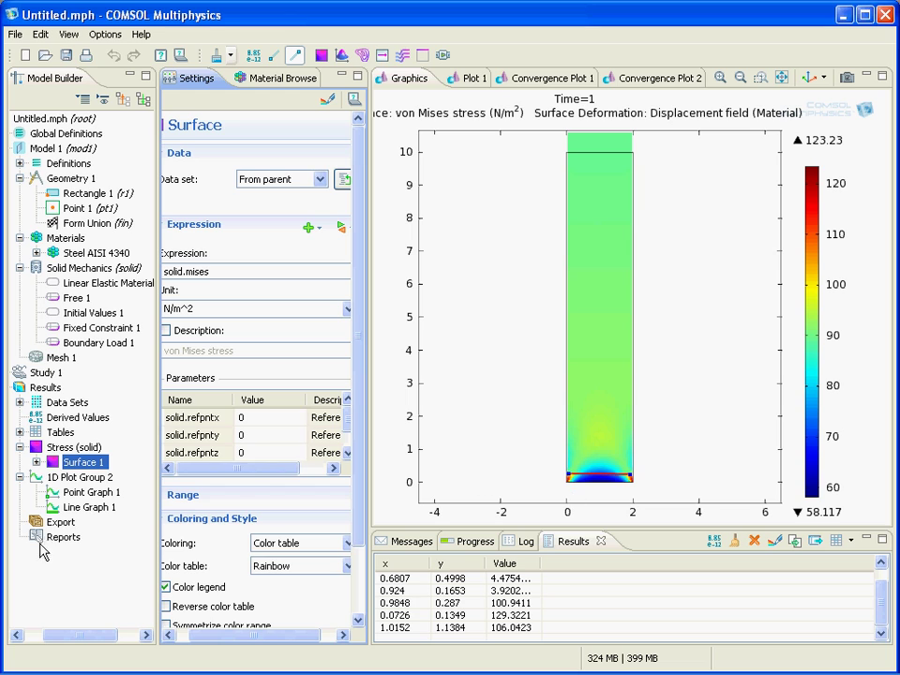
left_click(107, 508)
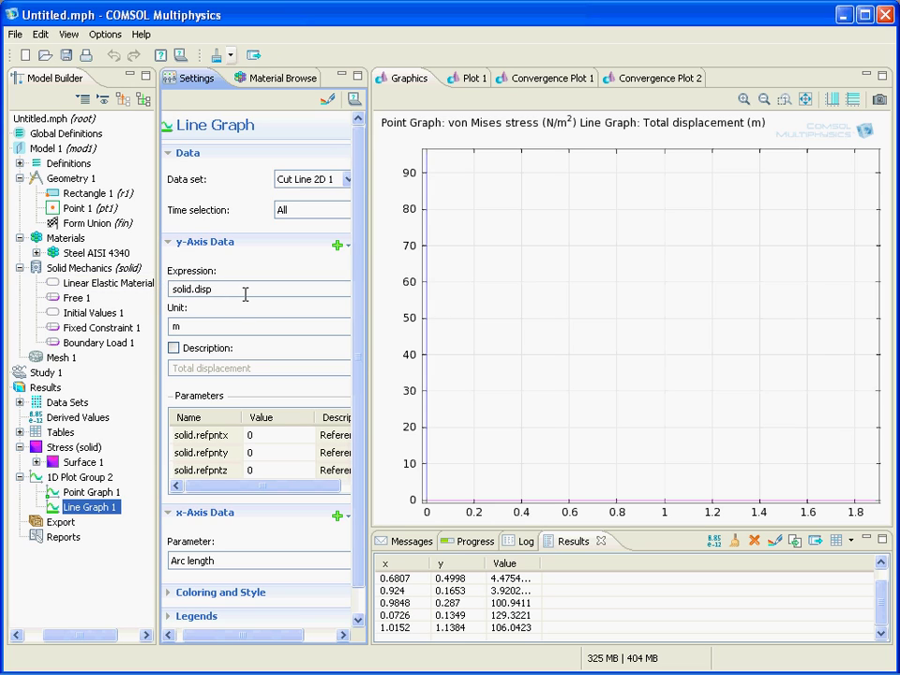
Step: Insert von Mises stress into the y-axis expression and clear the x-axis expression
left_click(344, 249)
left_click(353, 267)
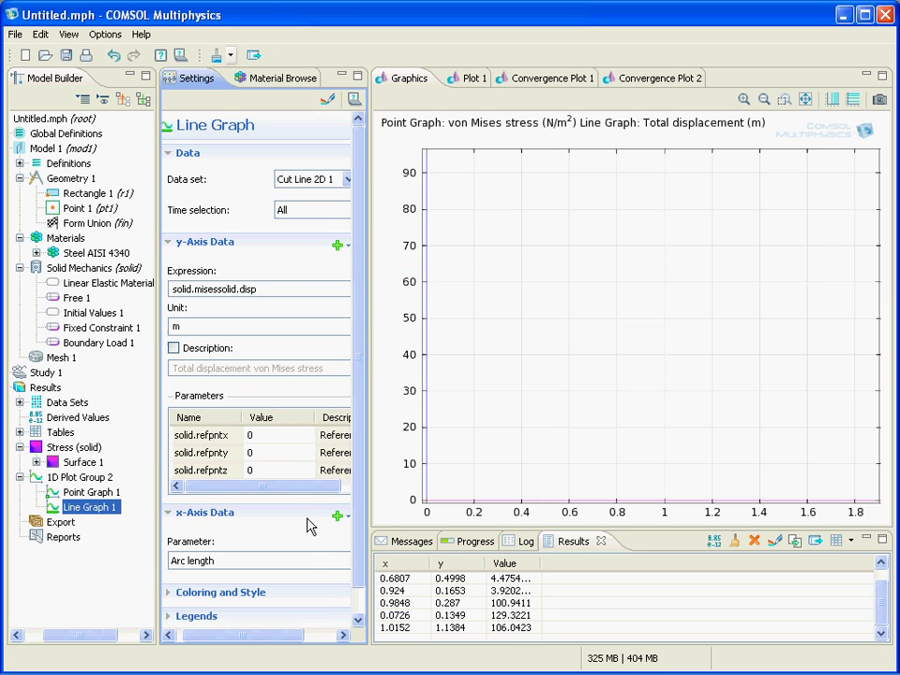
left_click(304, 635)
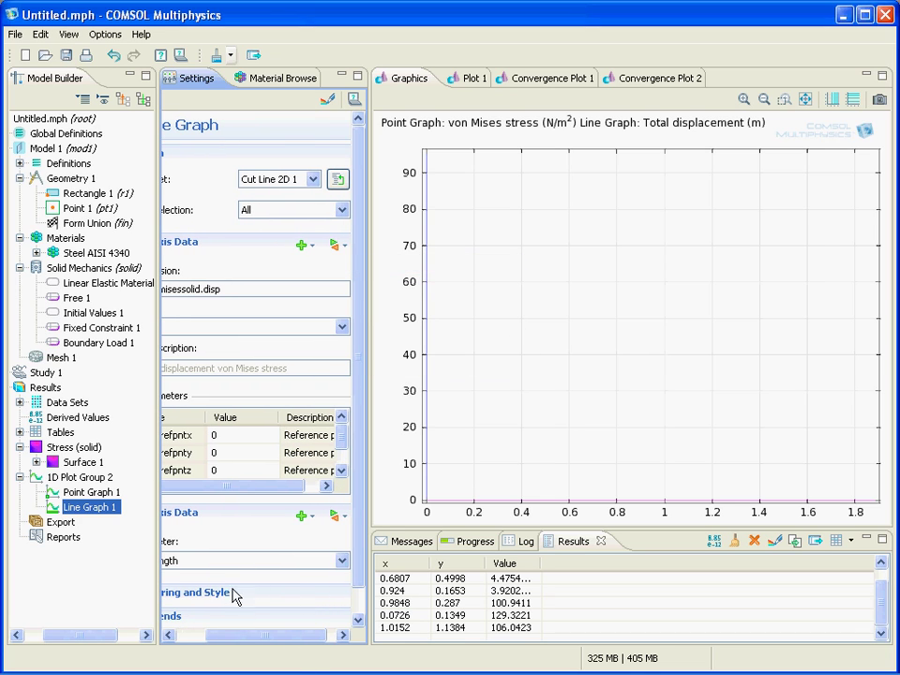
left_click(314, 523)
mouse_move(339, 603)
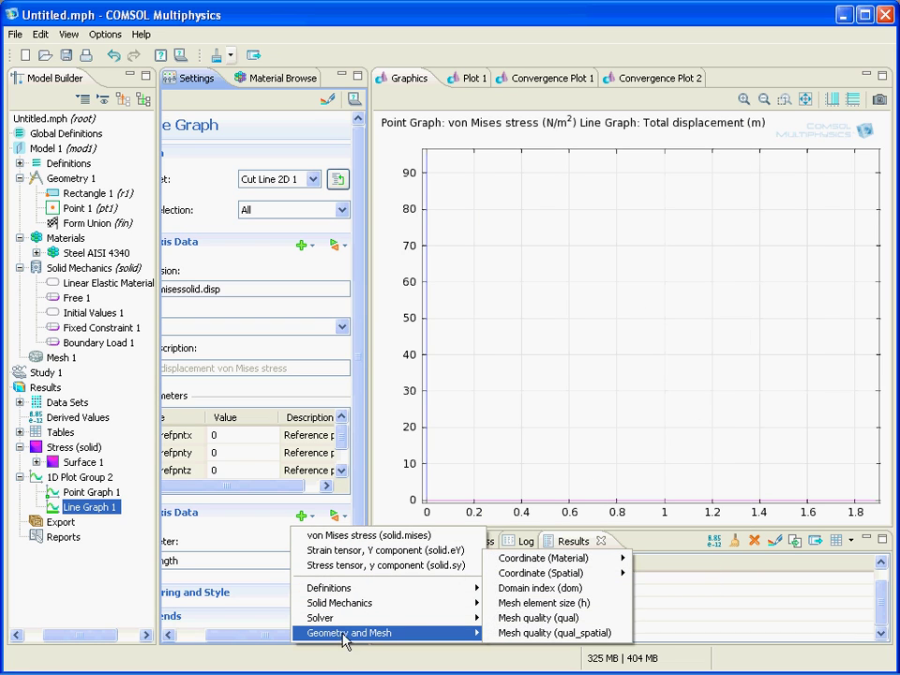
mouse_move(350, 633)
mouse_move(553, 558)
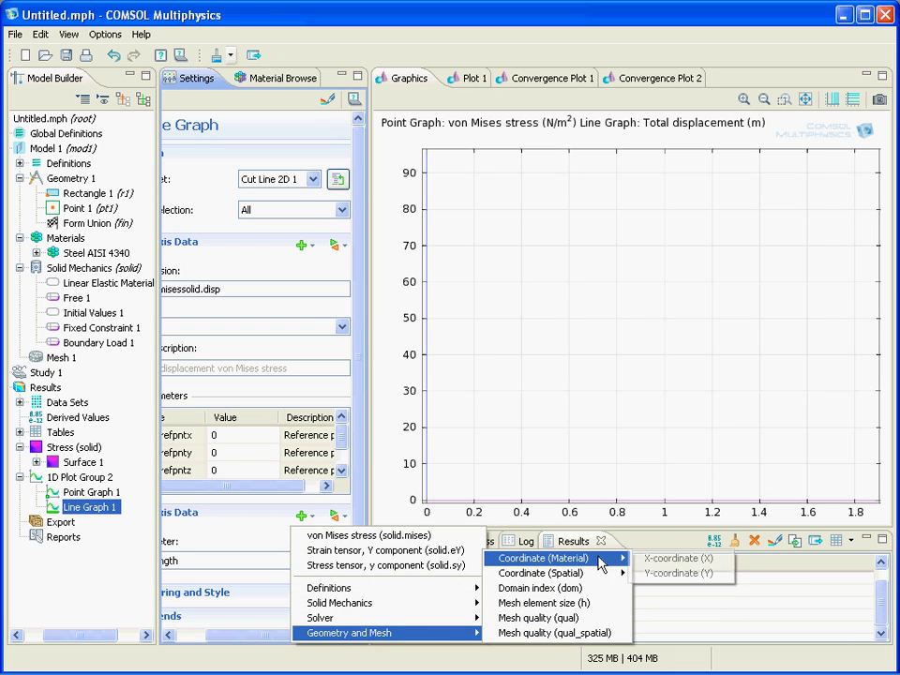
left_click(646, 558)
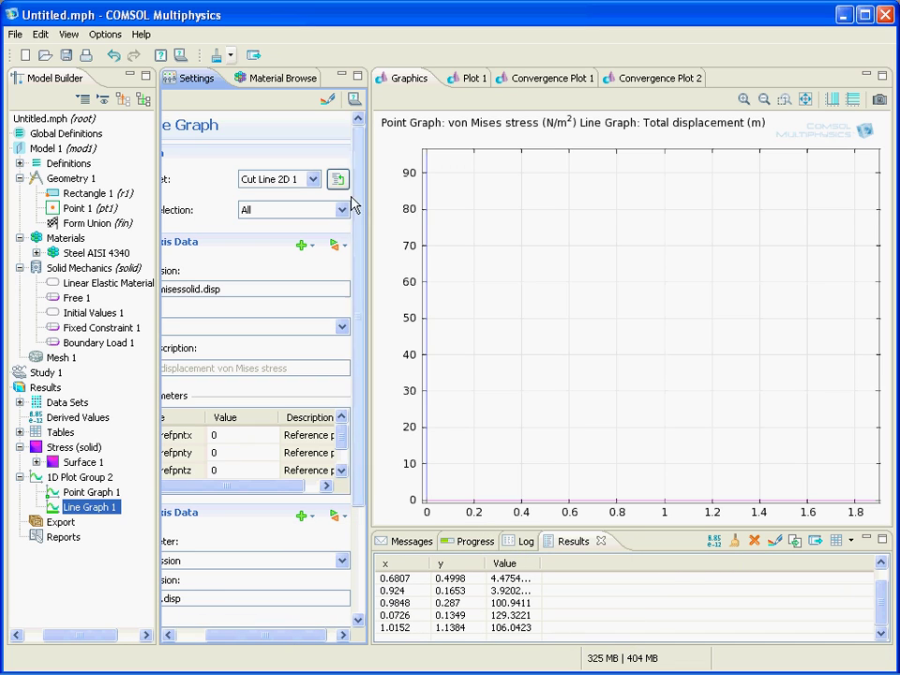
left_click_drag(265, 646, 243, 644)
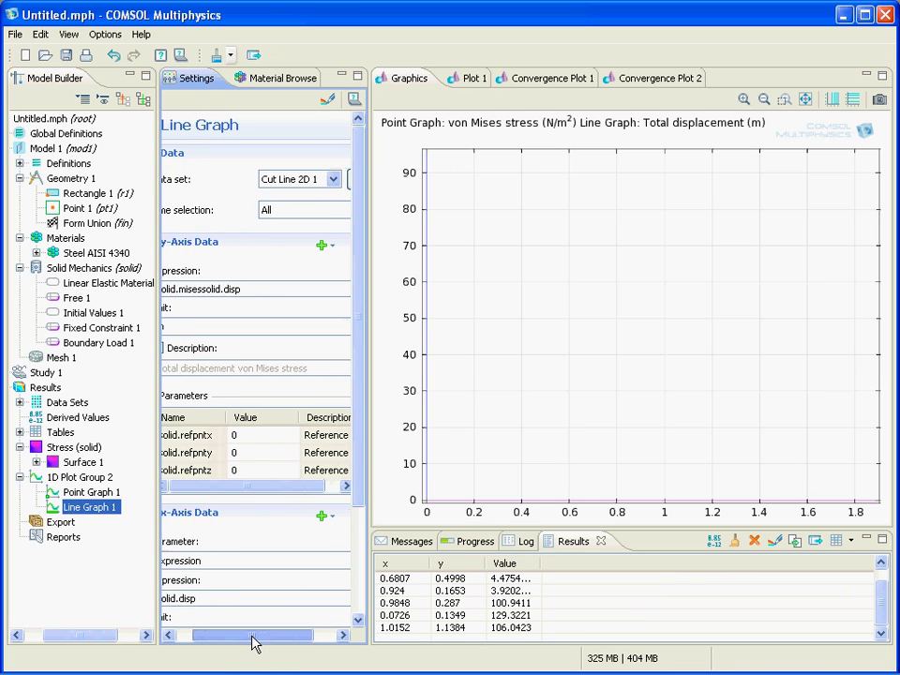
left_click_drag(251, 599, 155, 591)
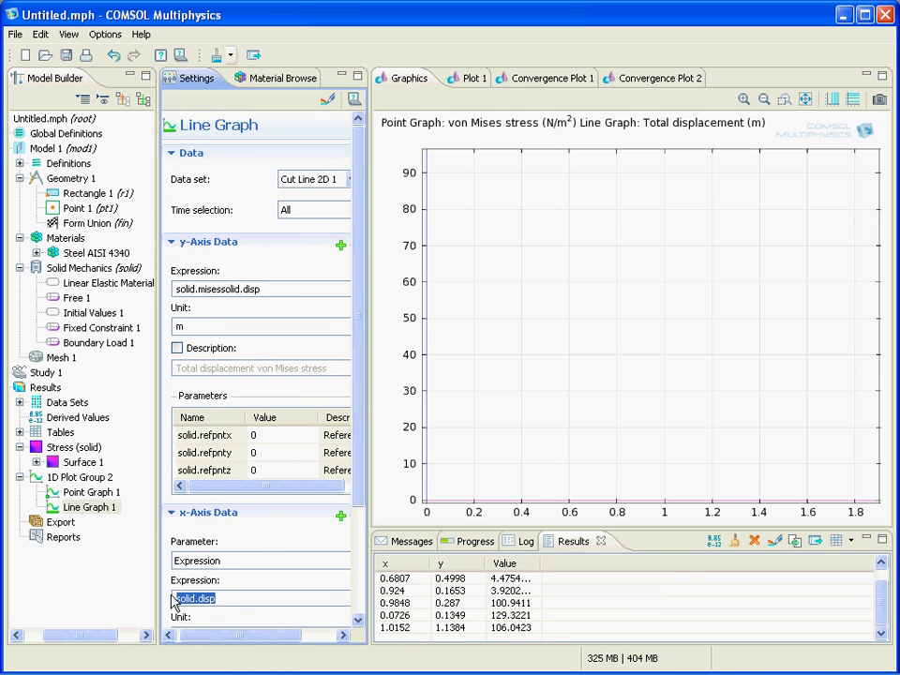
key("Delete")
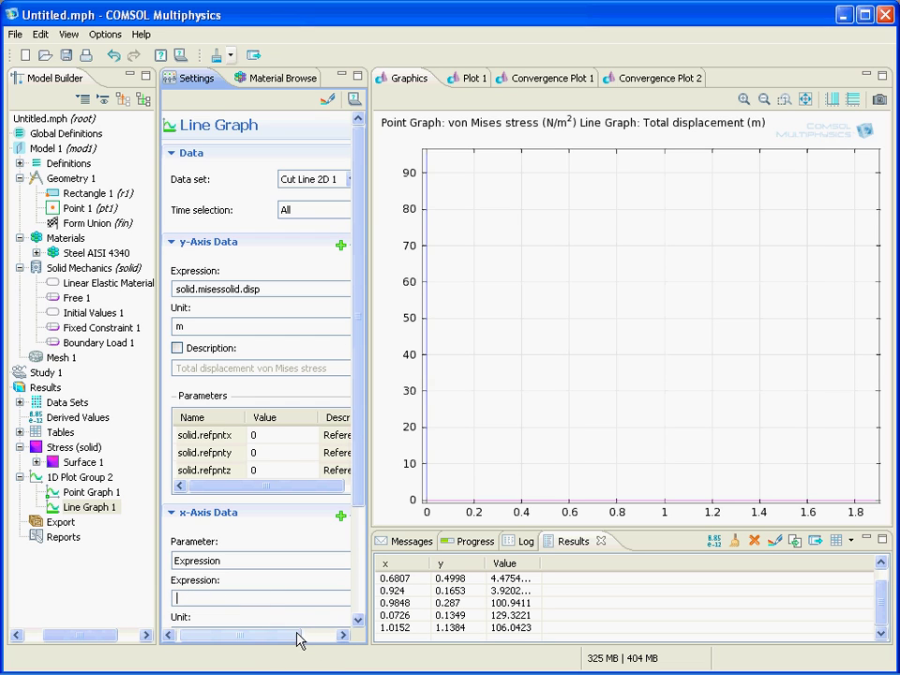
left_click_drag(296, 639, 311, 638)
Step: Set the x-axis expression to the X coordinate and plot the line graph
left_click(287, 516)
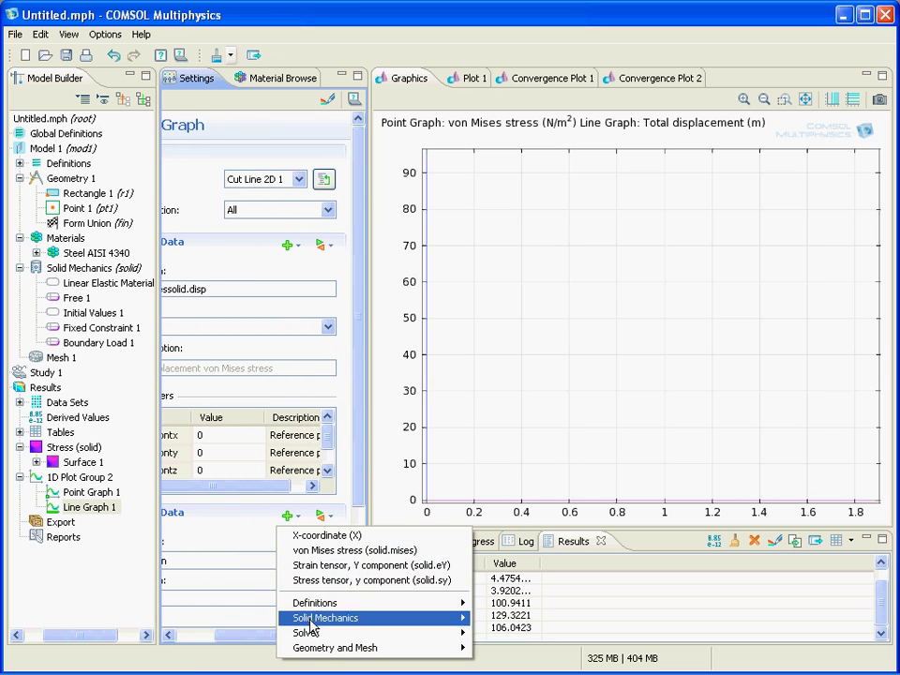
mouse_move(375, 647)
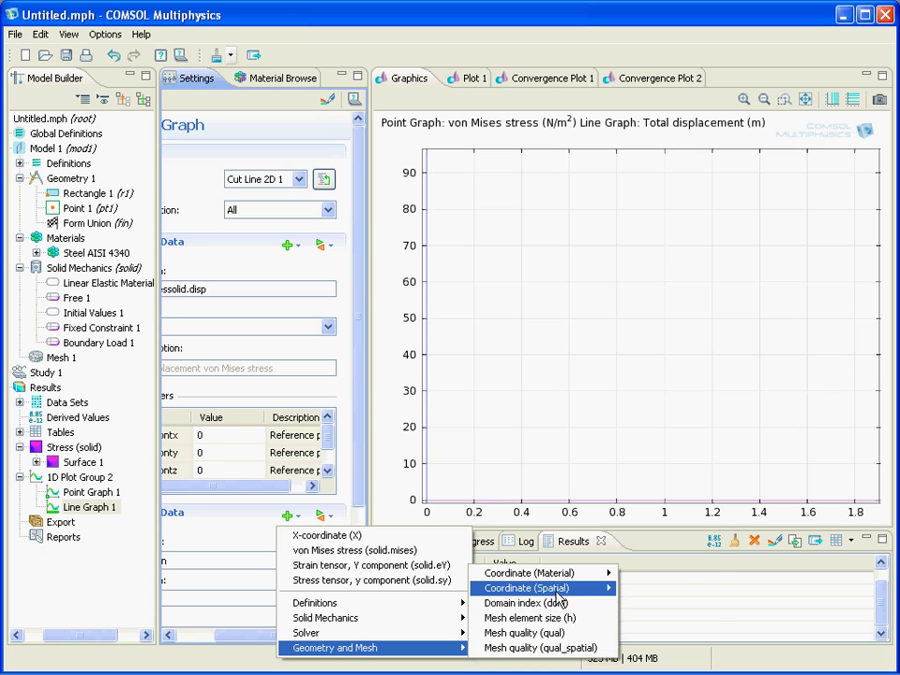
mouse_move(530, 573)
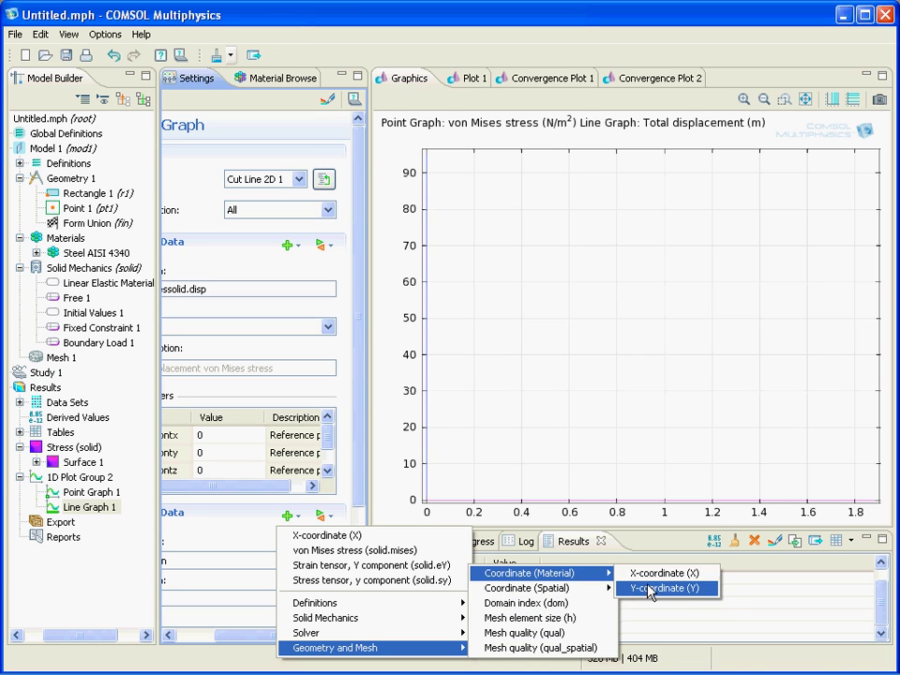
left_click(676, 588)
left_click_drag(310, 634, 254, 638)
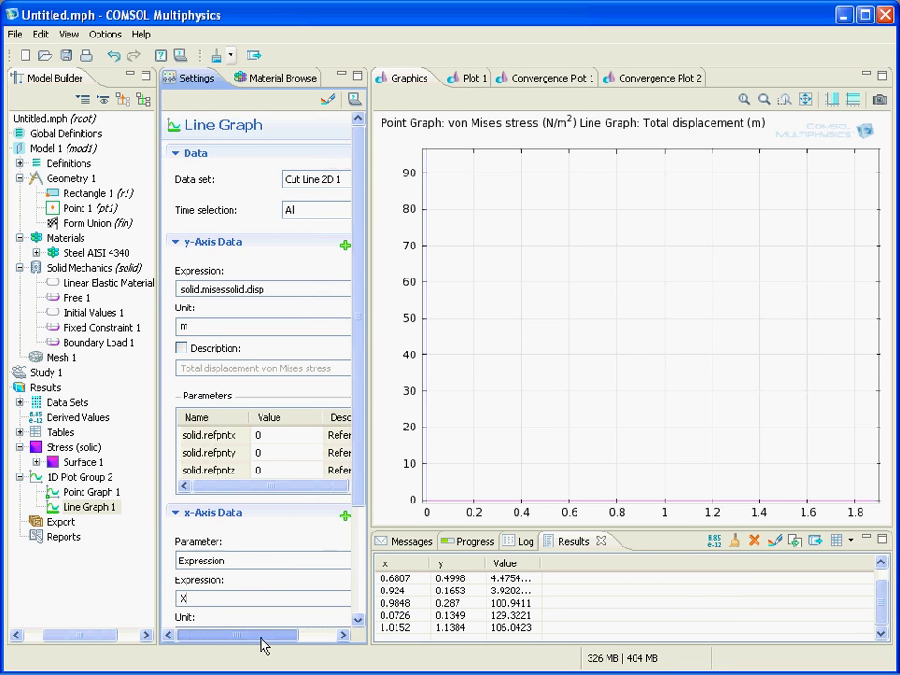
left_click(327, 99)
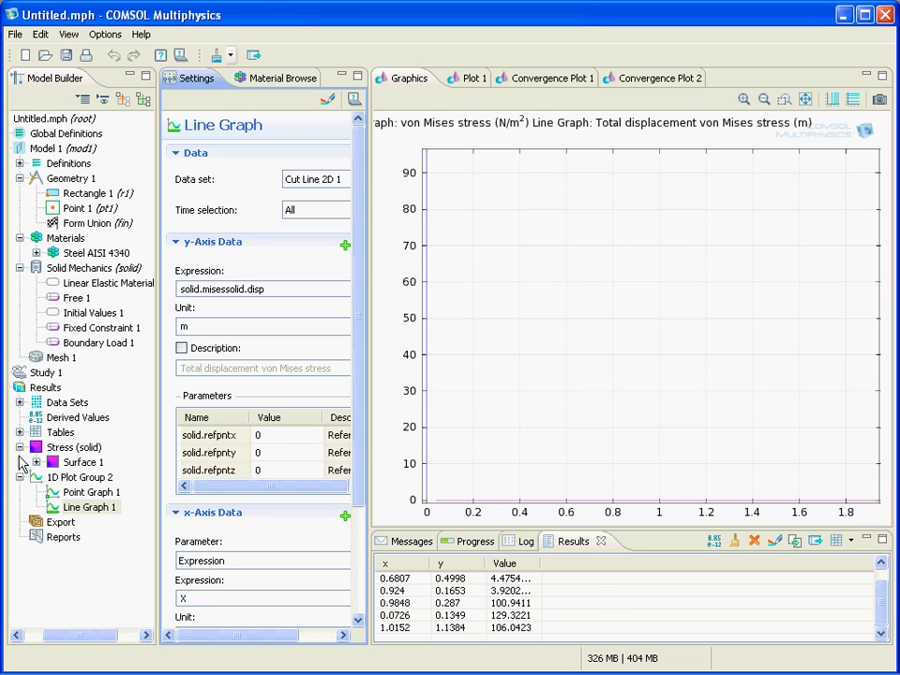
left_click(82, 463)
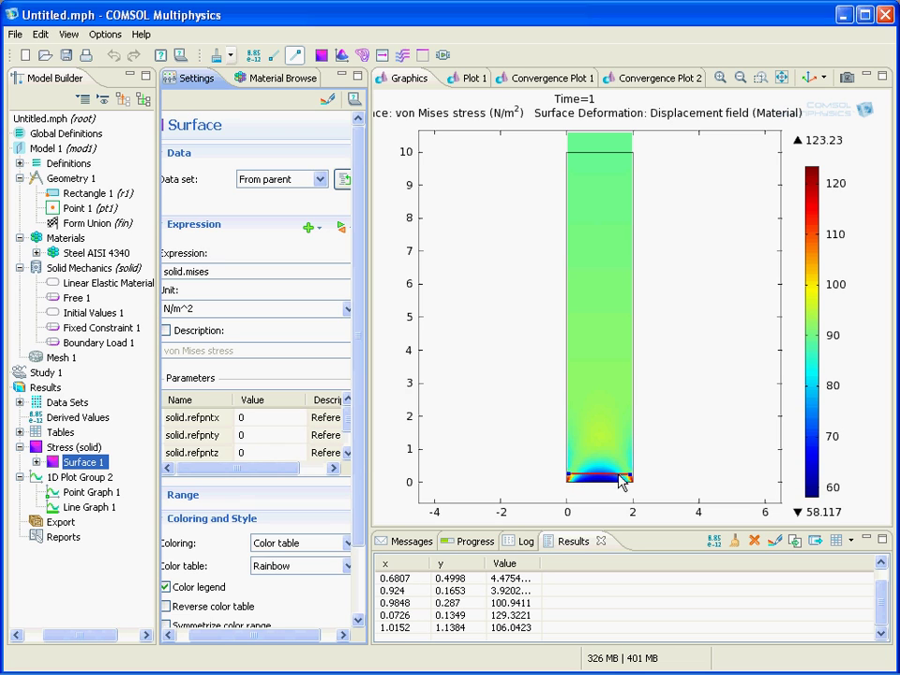
left_click(94, 507)
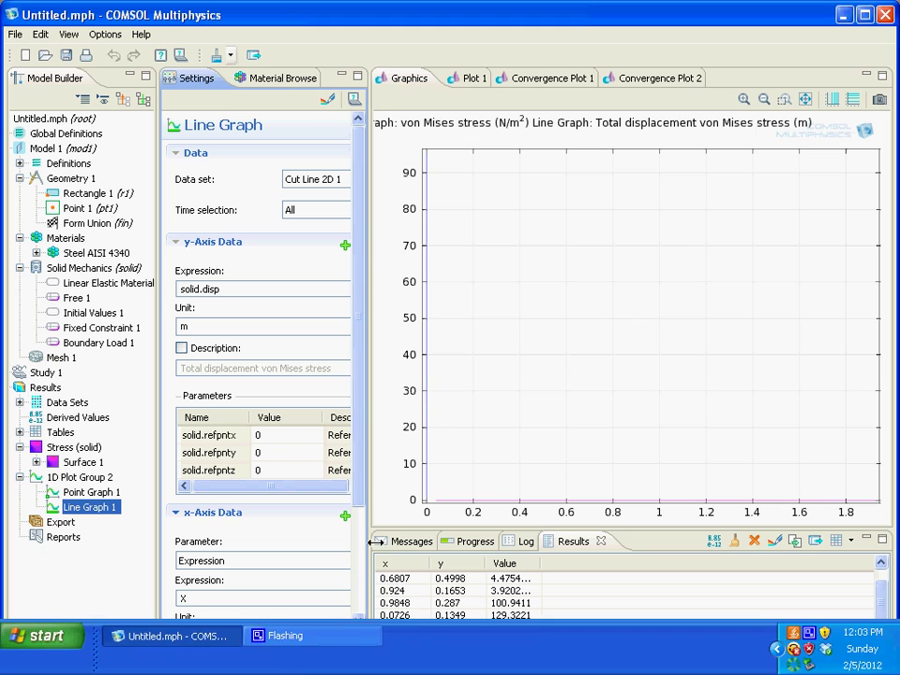
left_click_drag(362, 498, 365, 542)
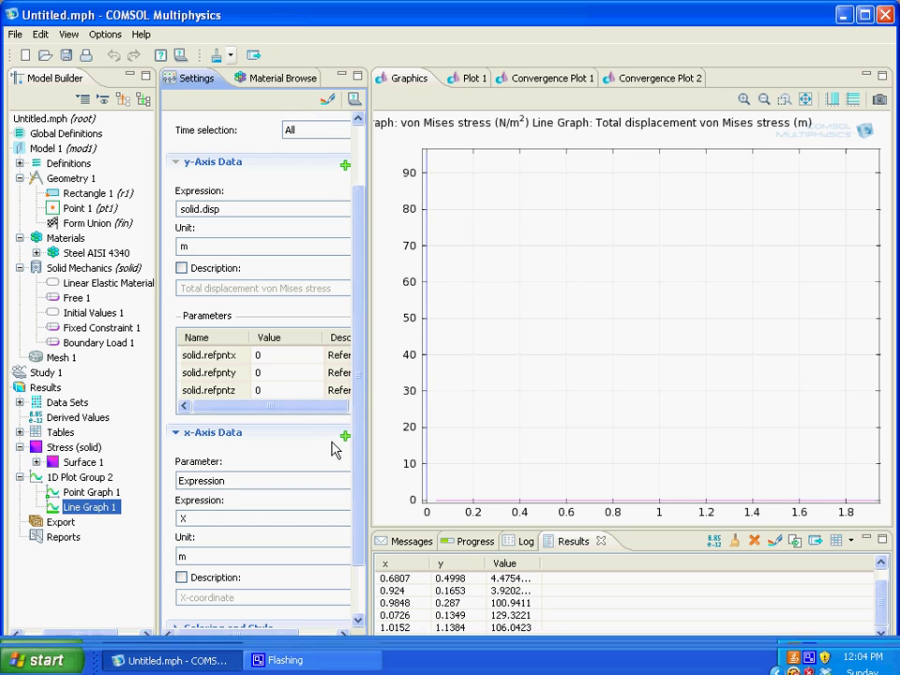
Step: Replace the y-axis expression solid.disp with solid.mises and replot the cut-line curves
left_click_drag(358, 438, 357, 341)
left_click_drag(242, 644, 261, 645)
left_click(321, 245)
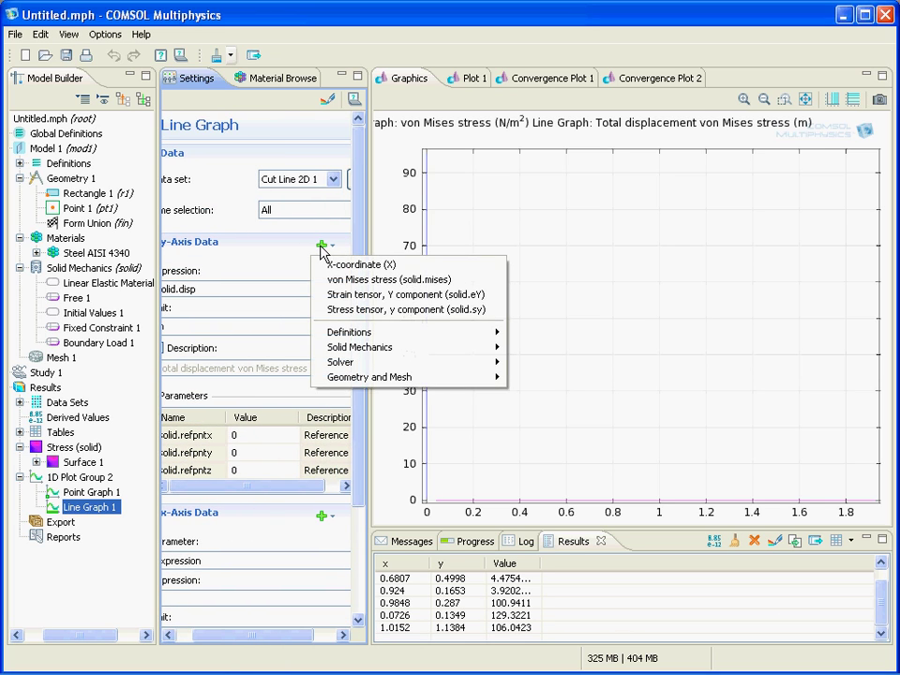
left_click(348, 279)
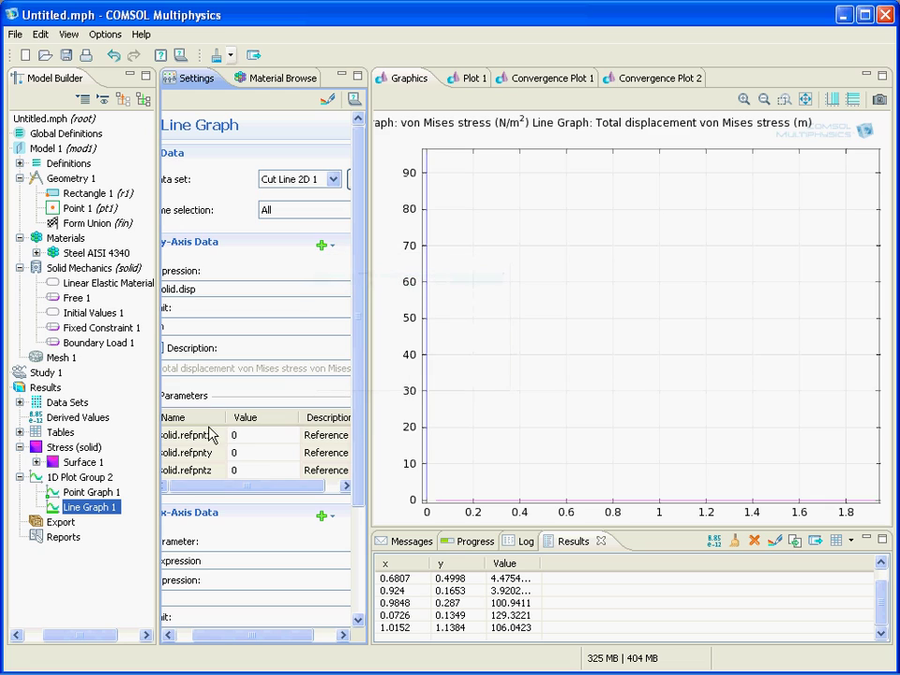
double_click(195, 288)
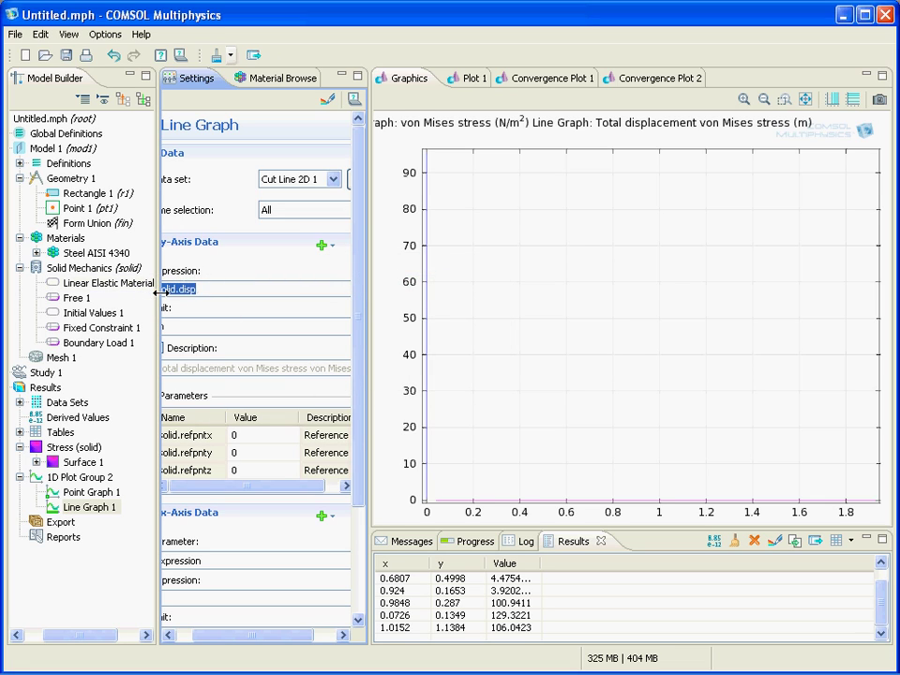
key("Delete")
left_click(325, 252)
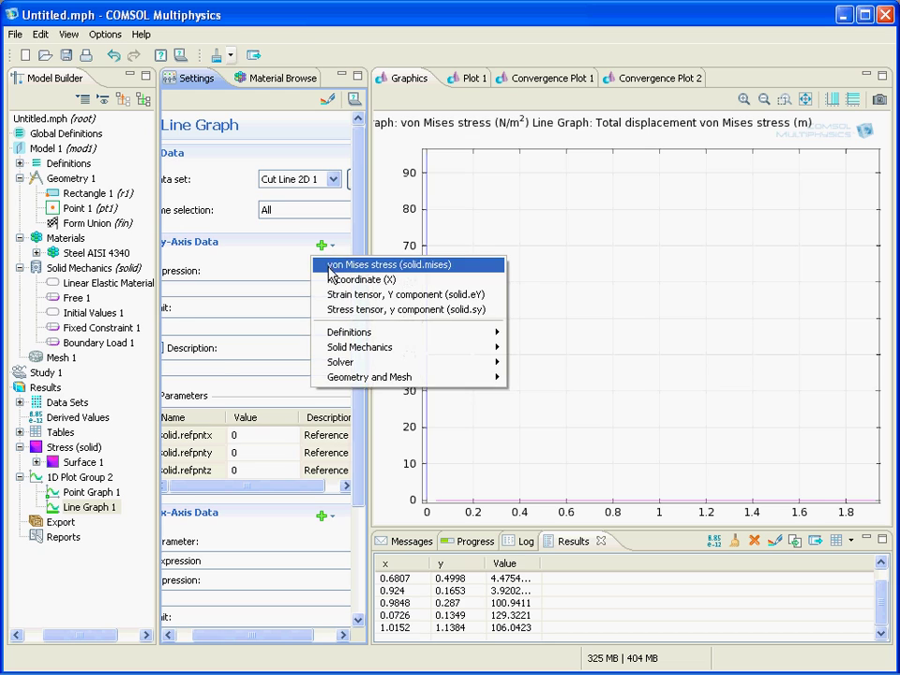
left_click(333, 265)
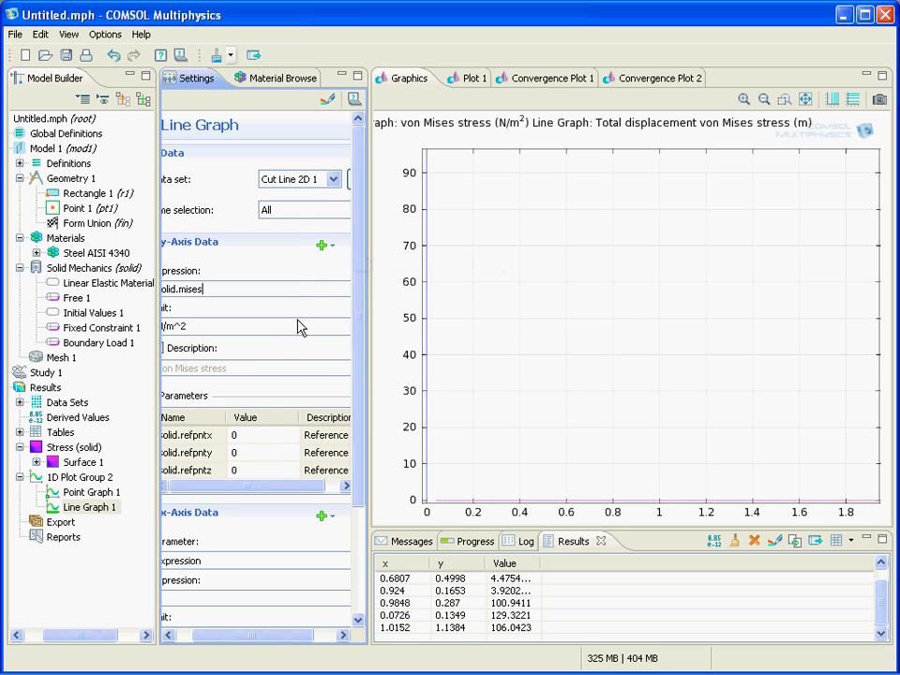
left_click(327, 99)
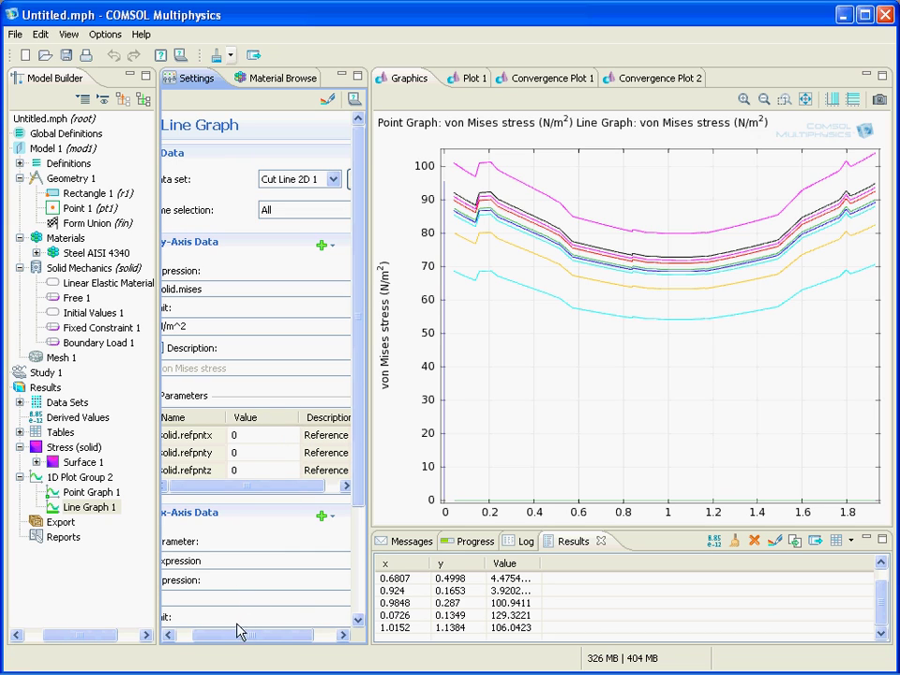
Step: Set the line graph's time selection to Last and replot
left_click_drag(237, 639, 263, 639)
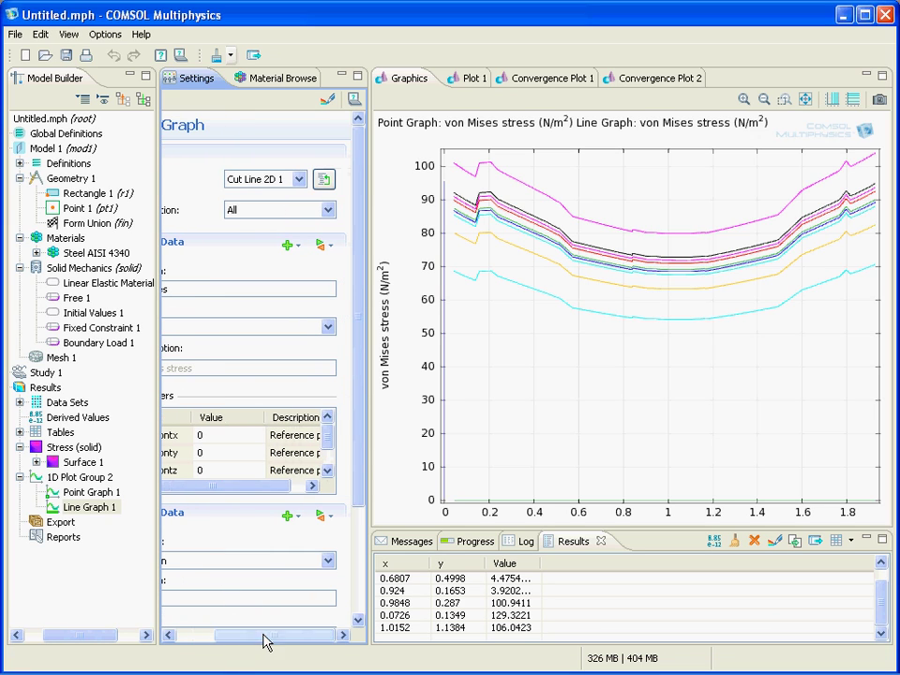
left_click(329, 210)
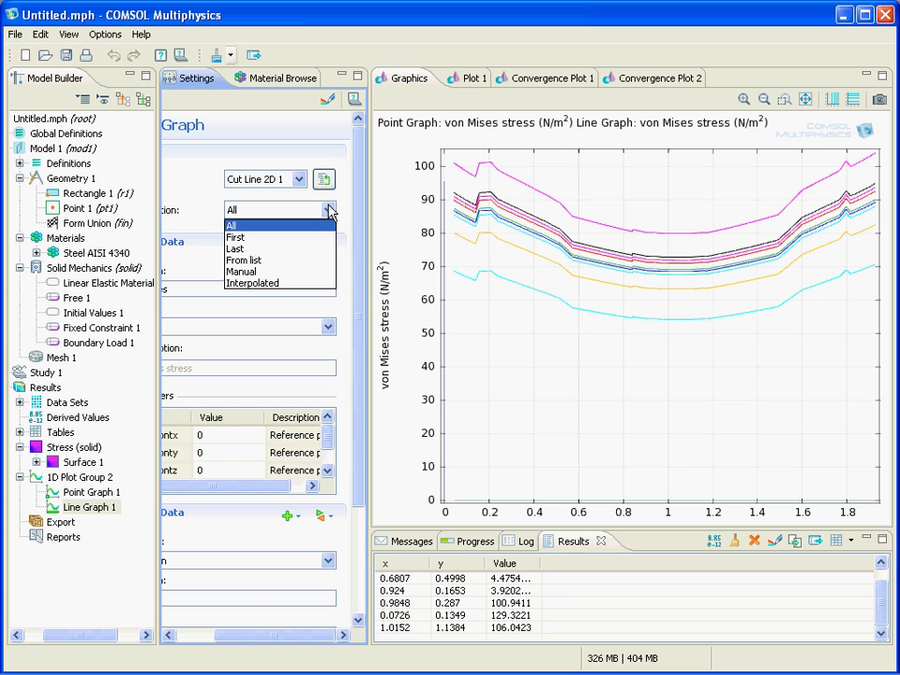
left_click(329, 211)
left_click(329, 212)
left_click(283, 259)
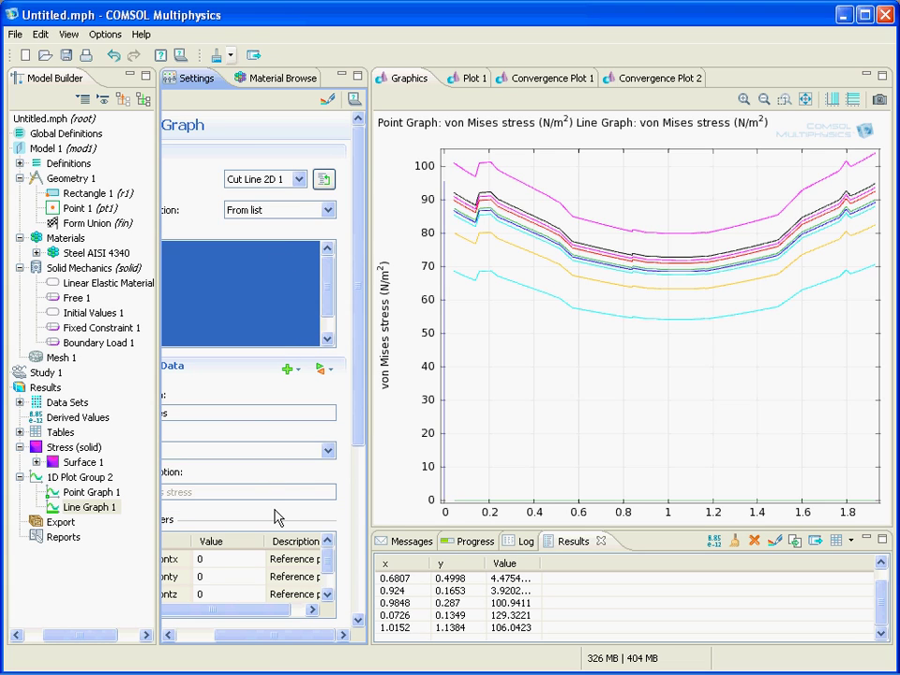
left_click_drag(277, 636, 237, 636)
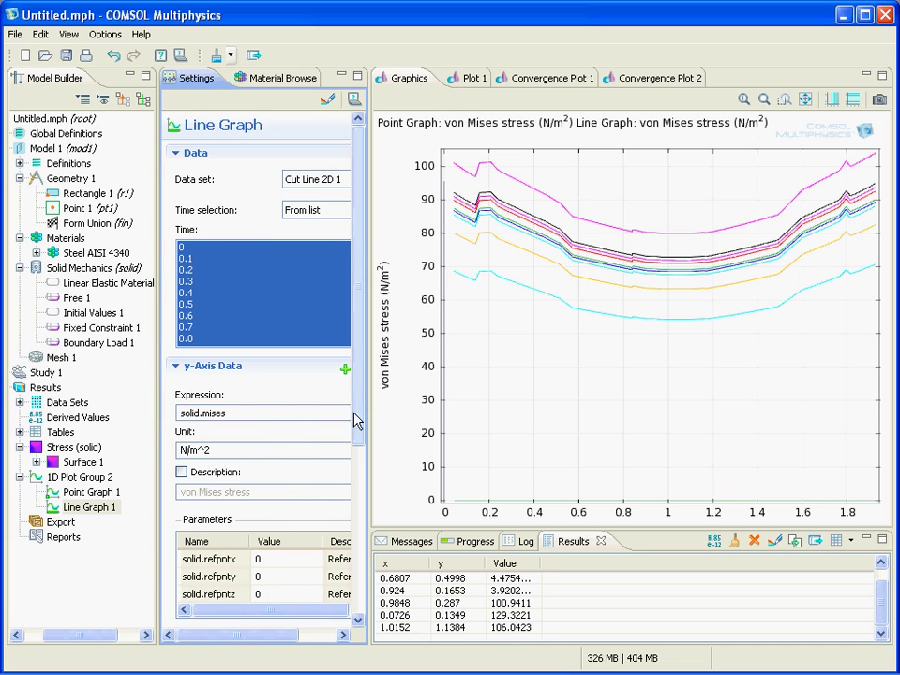
left_click_drag(267, 636, 313, 638)
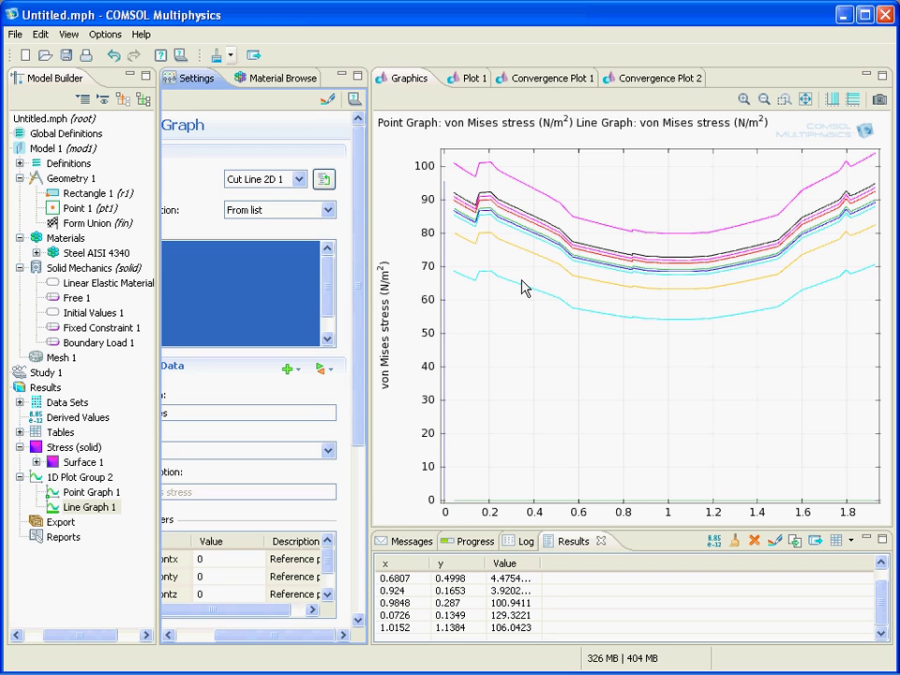
left_click(328, 210)
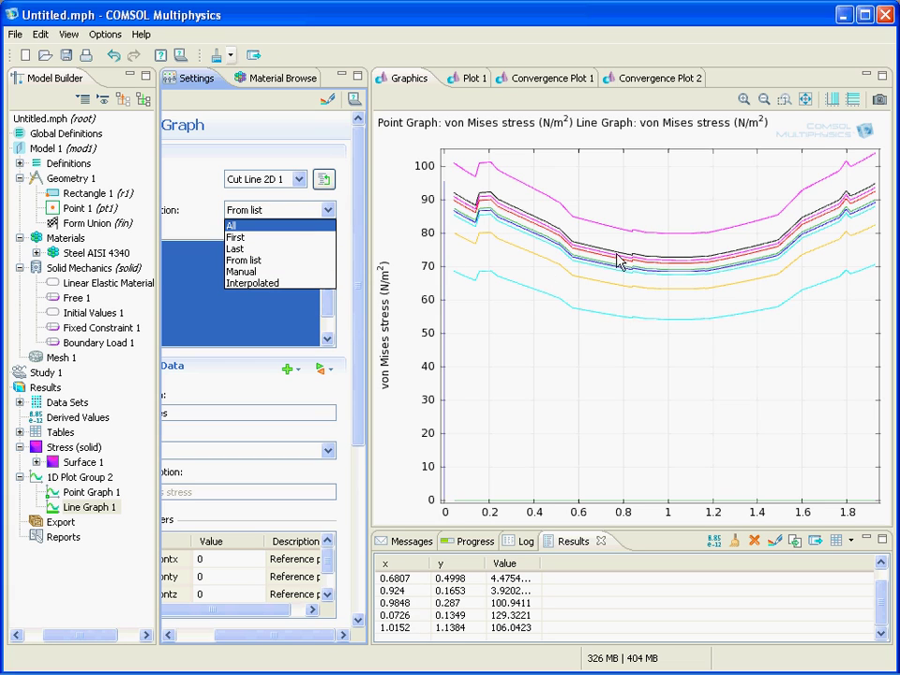
left_click(246, 249)
left_click(328, 99)
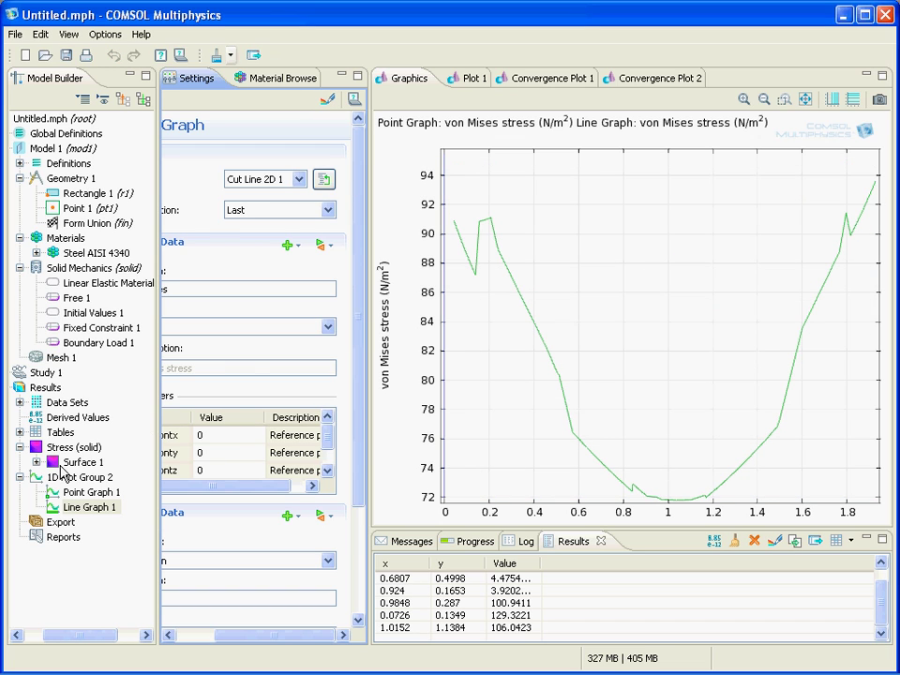
Step: Zoom the von Mises surface plot in on the base of the bar
left_click(62, 466)
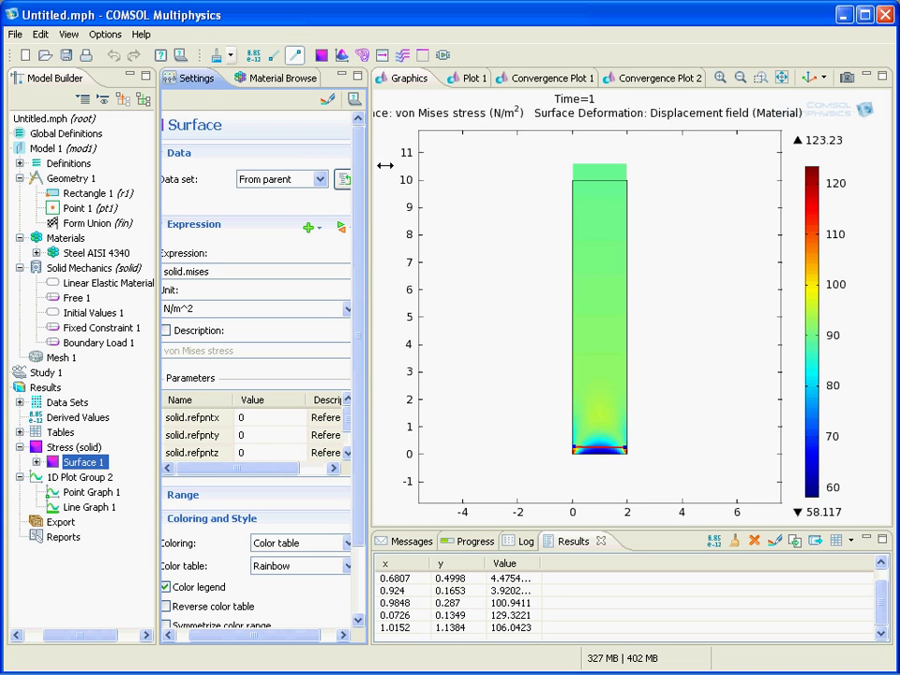
left_click(62, 449)
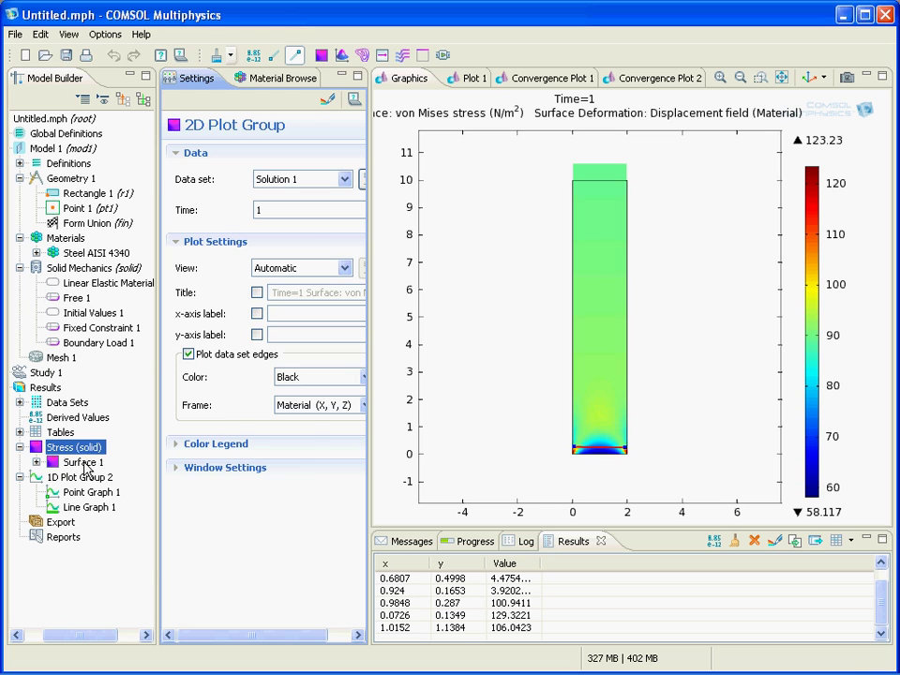
left_click(84, 462)
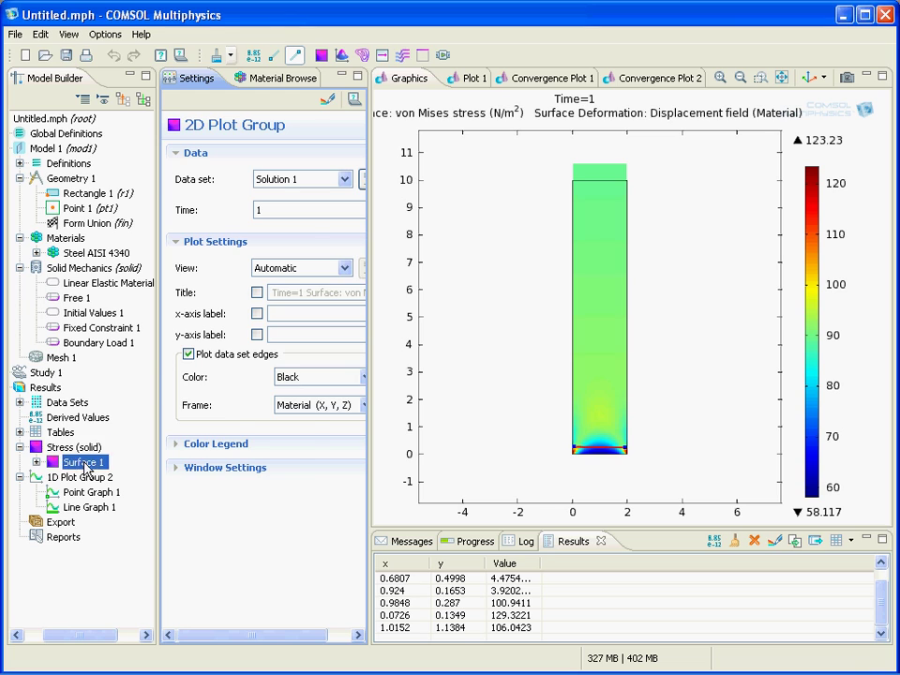
left_click(761, 77)
left_click_drag(556, 410, 672, 478)
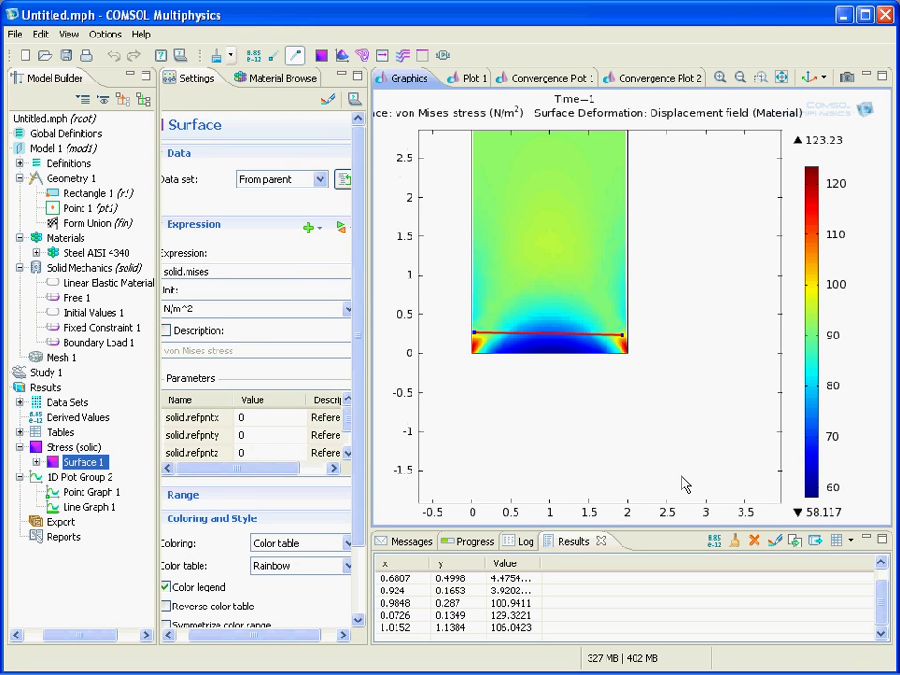
left_click(760, 77)
left_click_drag(426, 271, 693, 376)
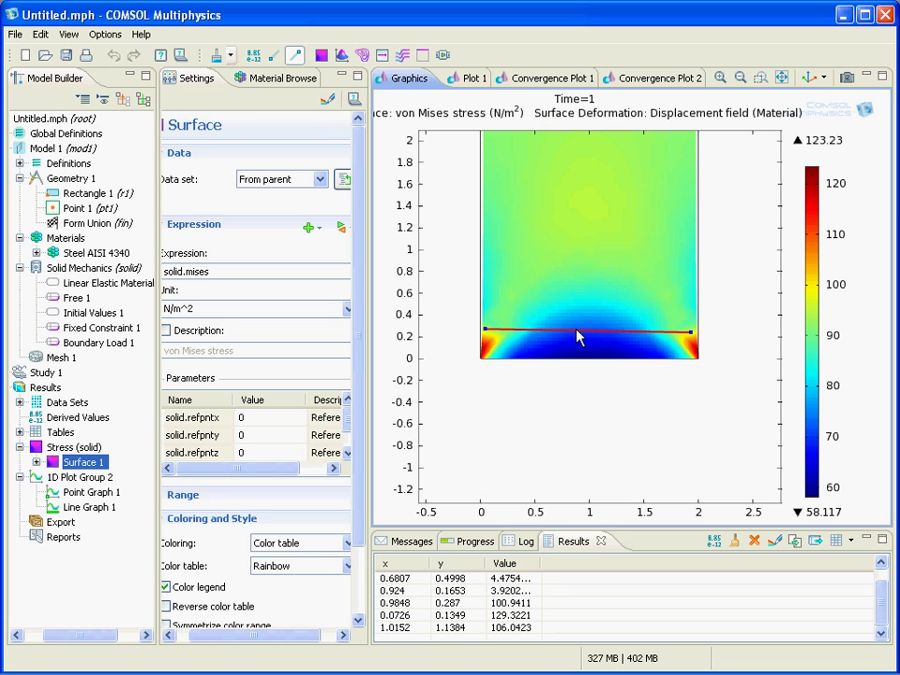
Step: Lower both cut line endpoints so it runs level near y=0.2, then view the line graph
left_click(274, 54)
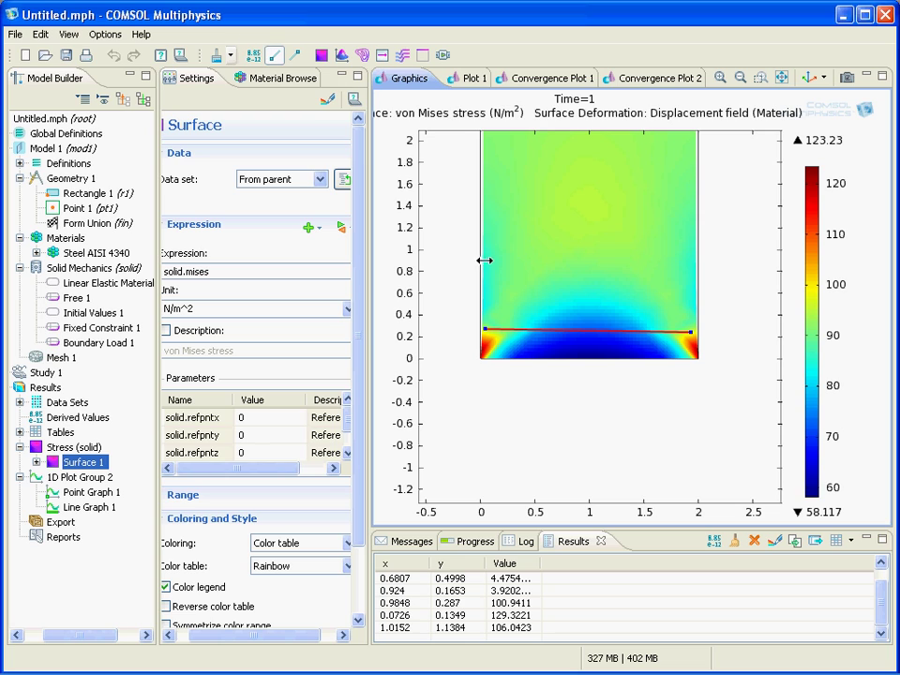
left_click_drag(491, 335, 487, 341)
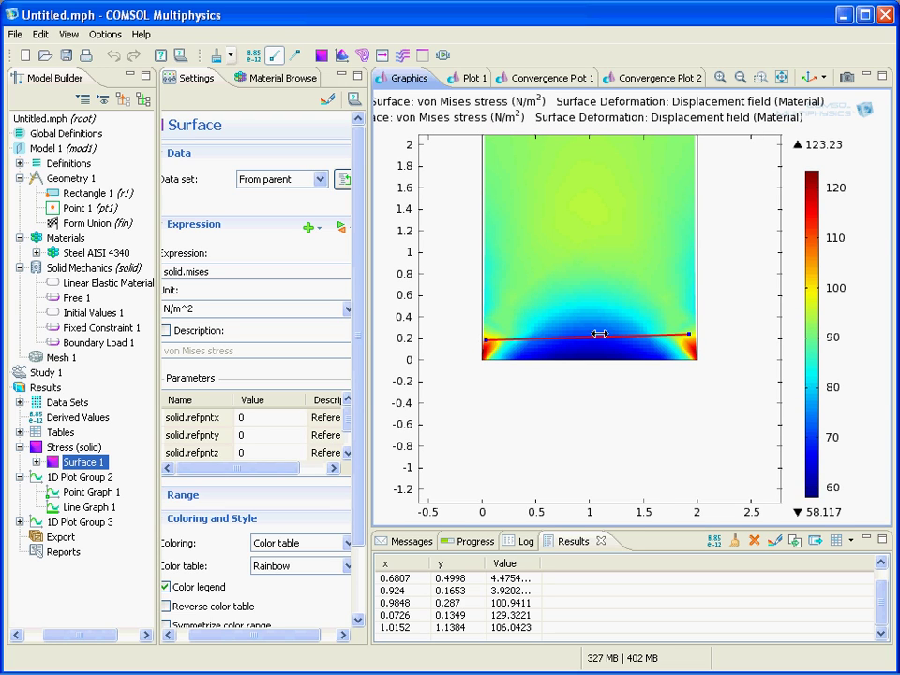
left_click(720, 77)
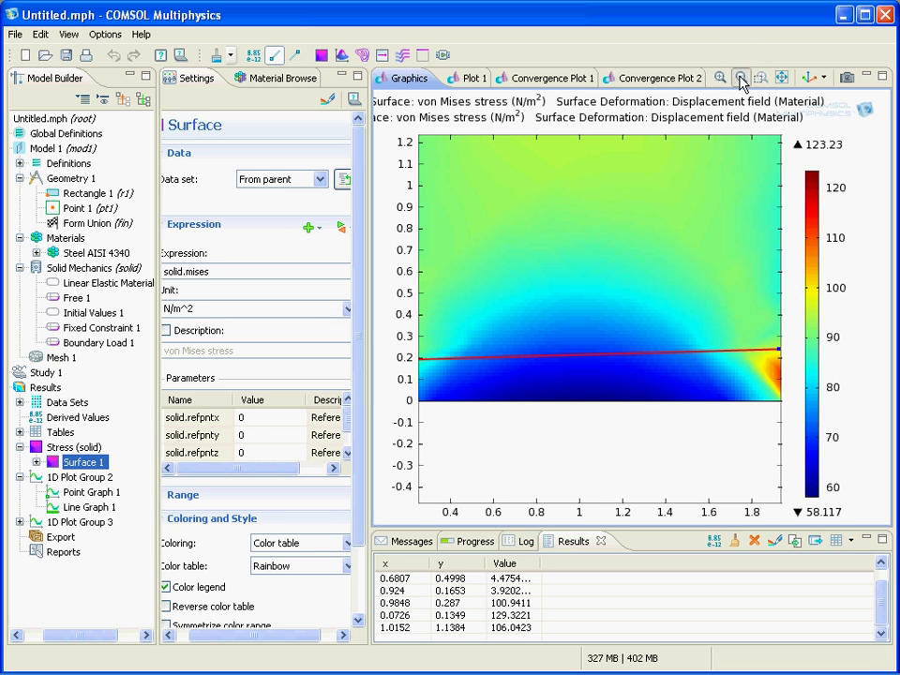
left_click(740, 77)
left_click(296, 55)
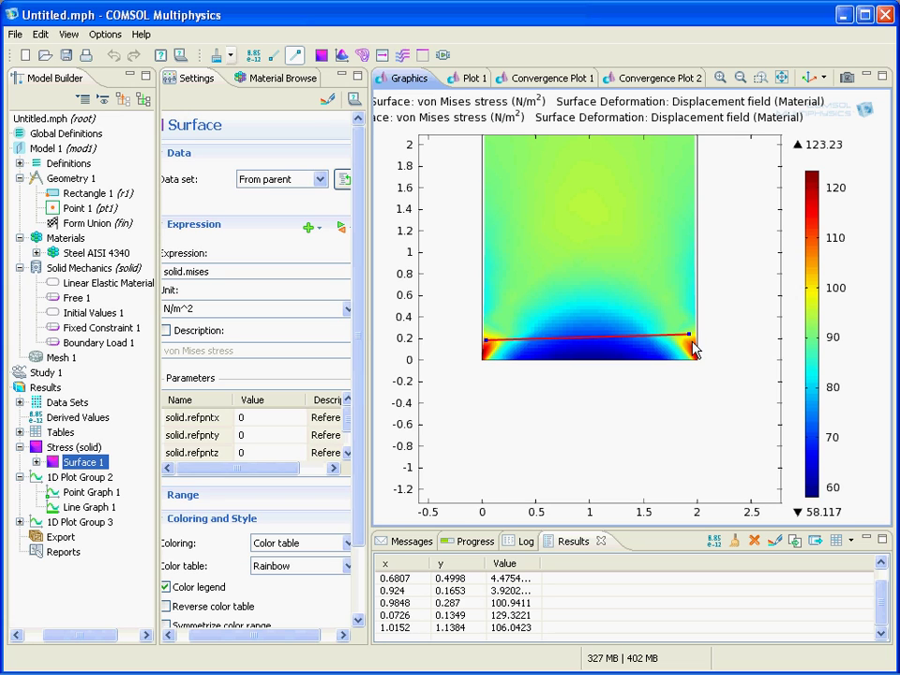
left_click_drag(695, 335, 696, 340)
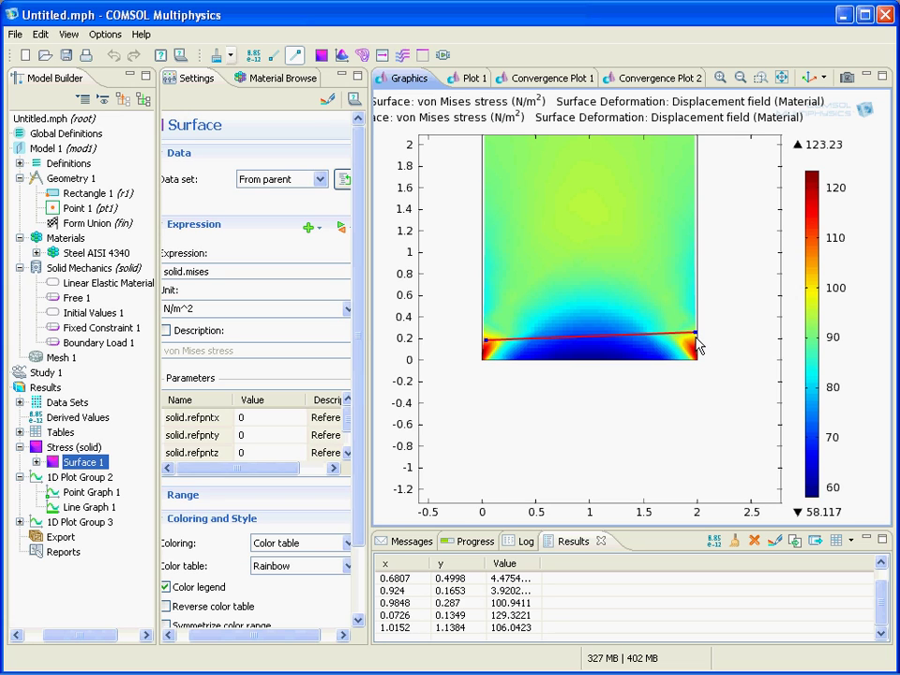
left_click(720, 78)
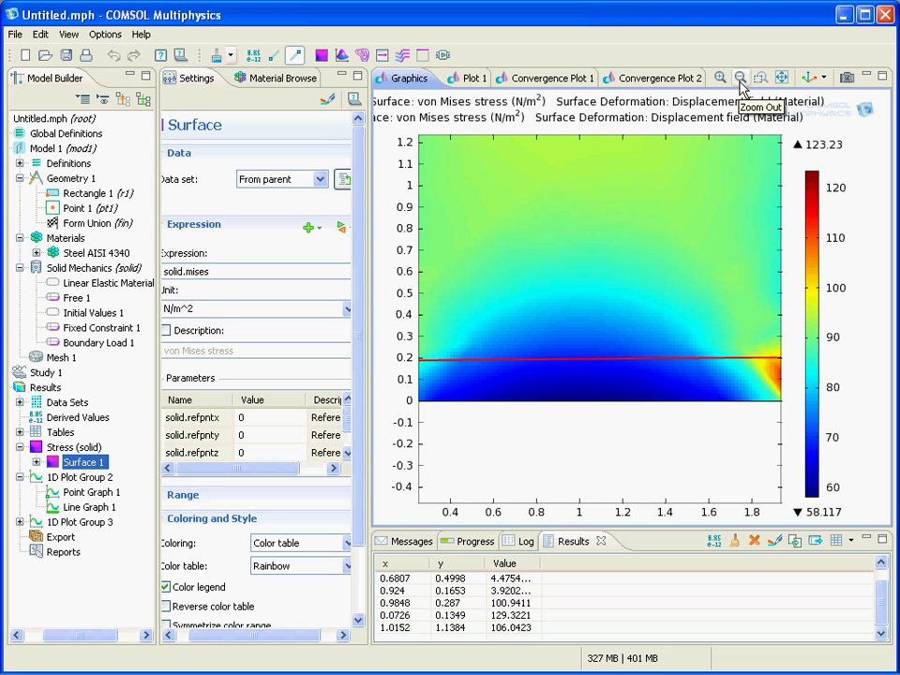
left_click(740, 79)
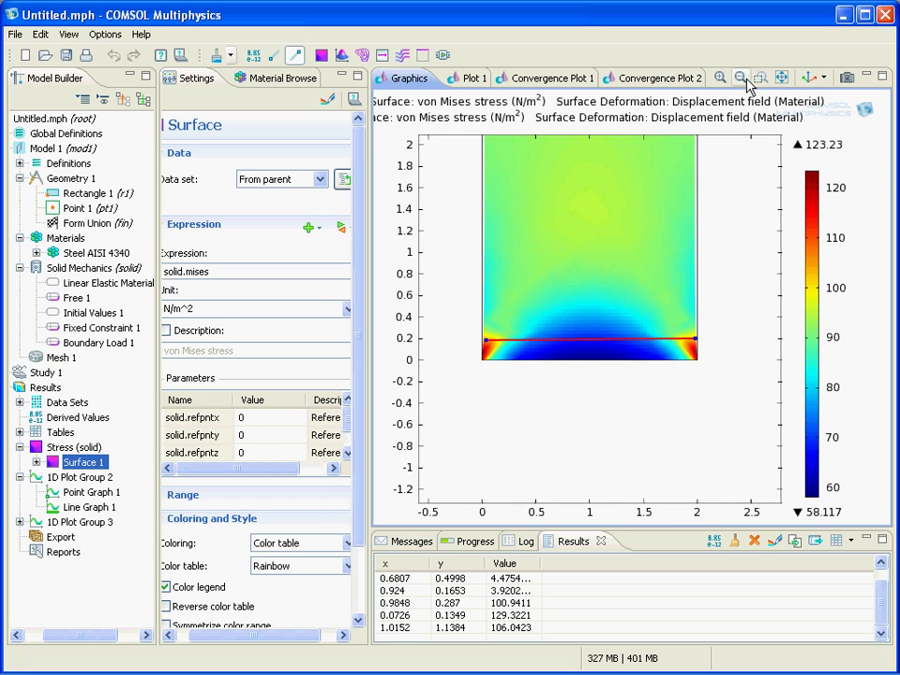
left_click(727, 79)
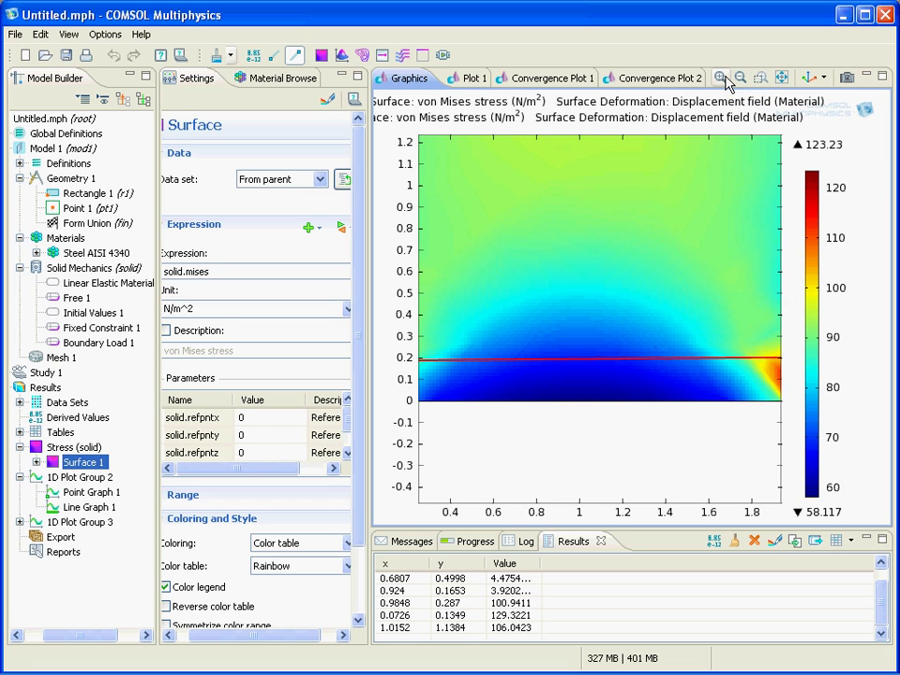
left_click(741, 79)
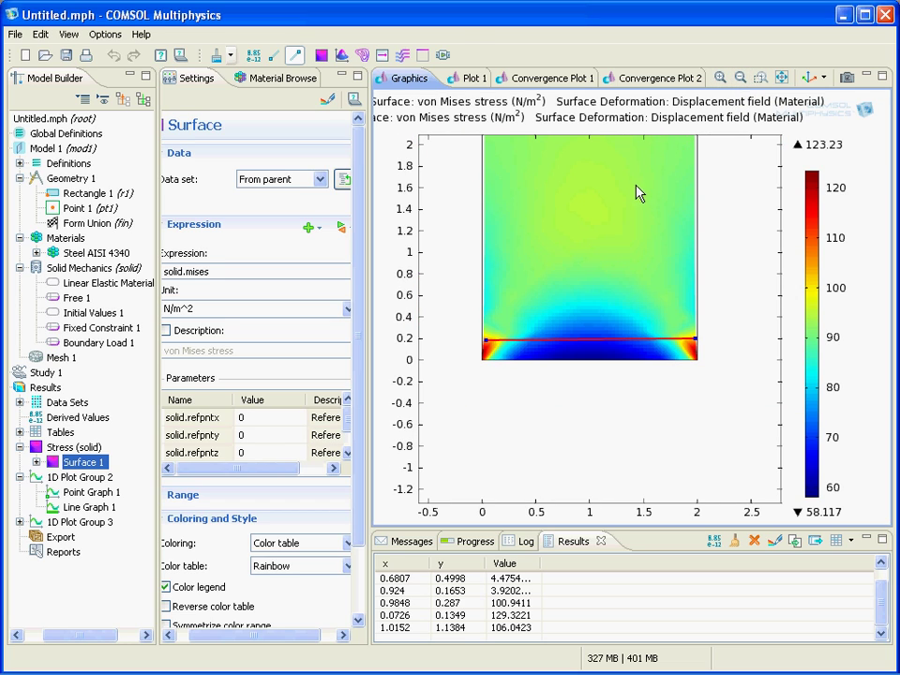
left_click(98, 508)
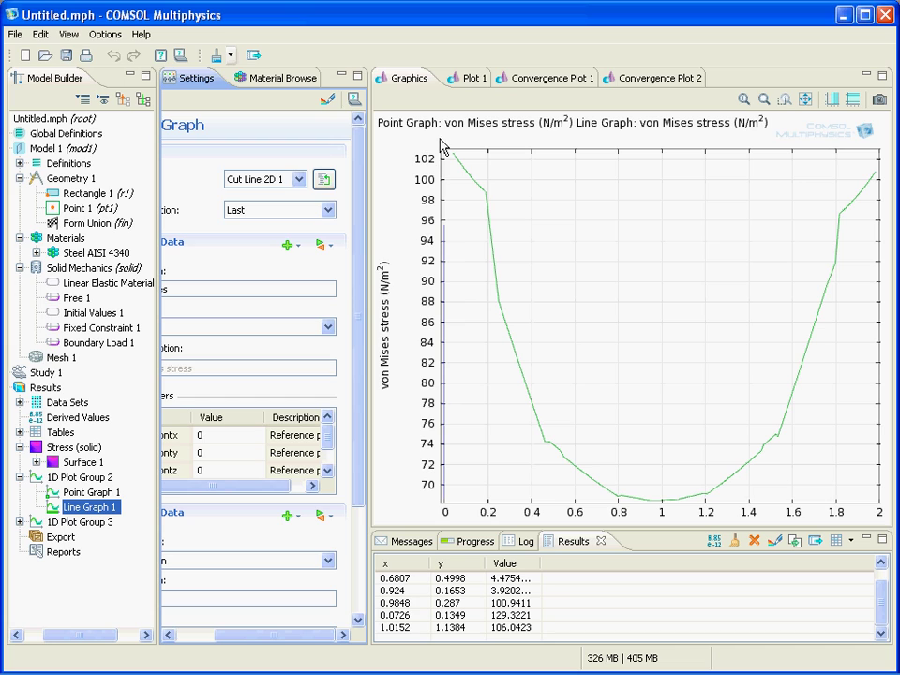
left_click(475, 214)
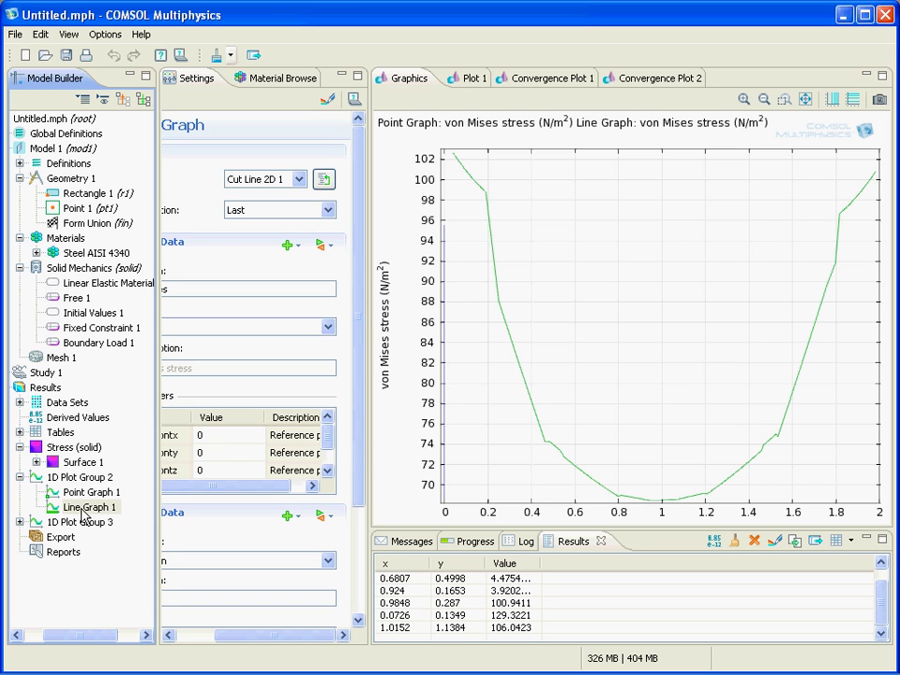
Step: Draw a new cut line across the bar at about y=2.7 and view its stress graph
left_click(82, 462)
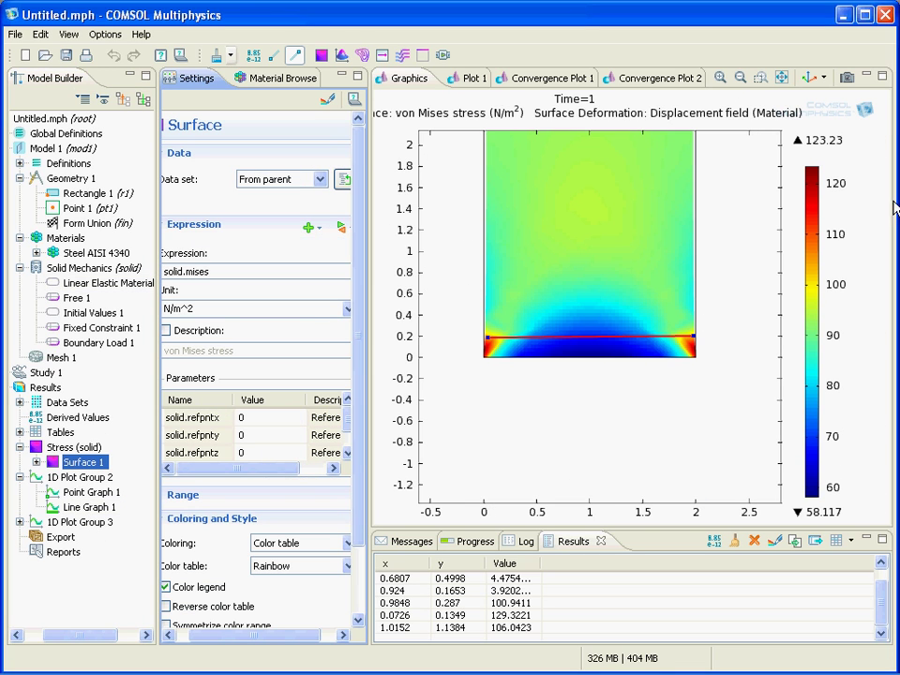
left_click(740, 76)
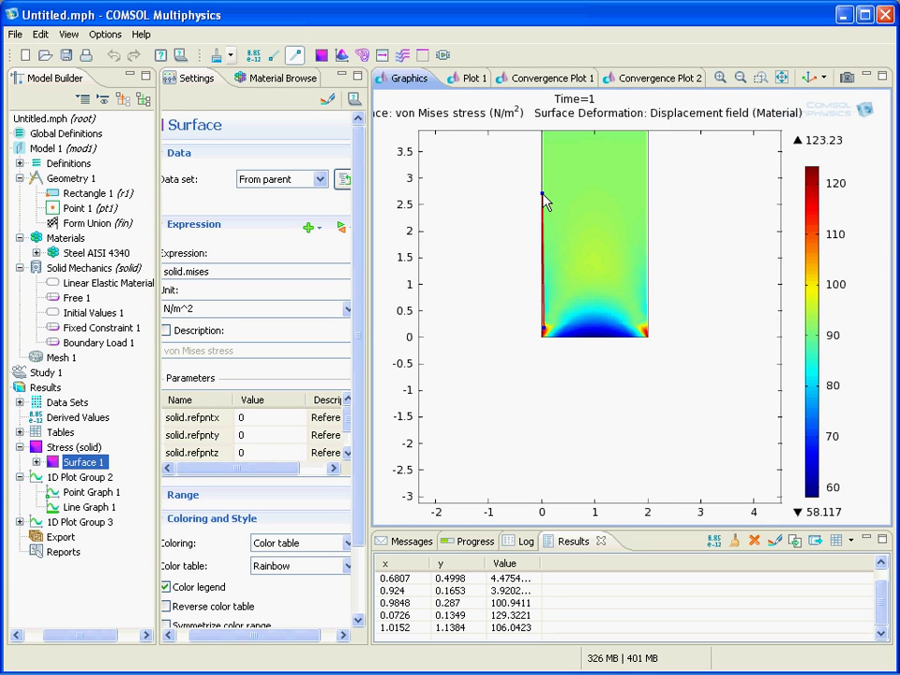
left_click(274, 55)
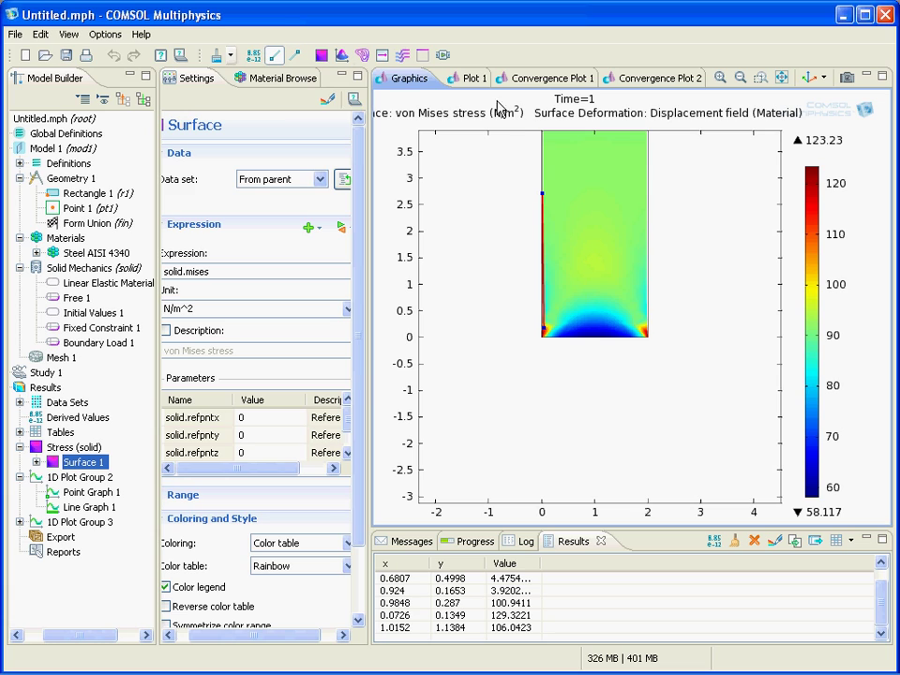
left_click(646, 191)
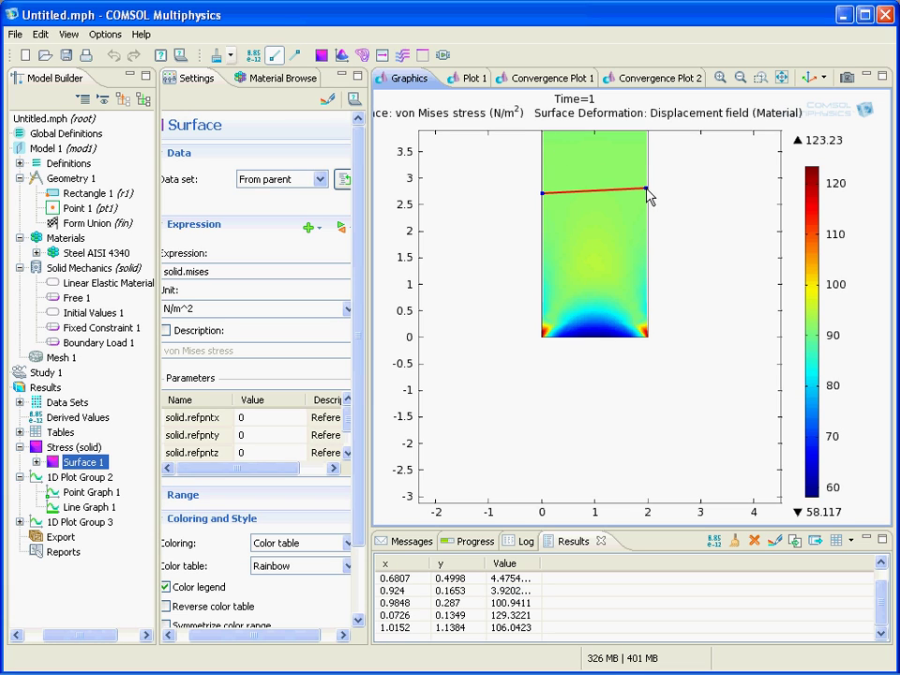
left_click(761, 78)
left_click_drag(528, 169, 721, 230)
left_click(740, 78)
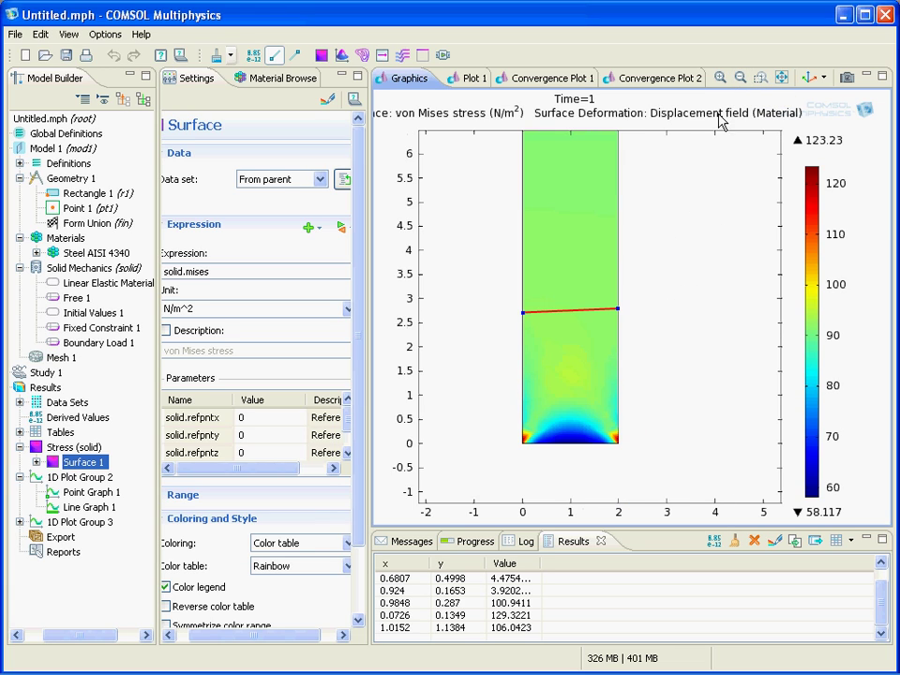
left_click(720, 78)
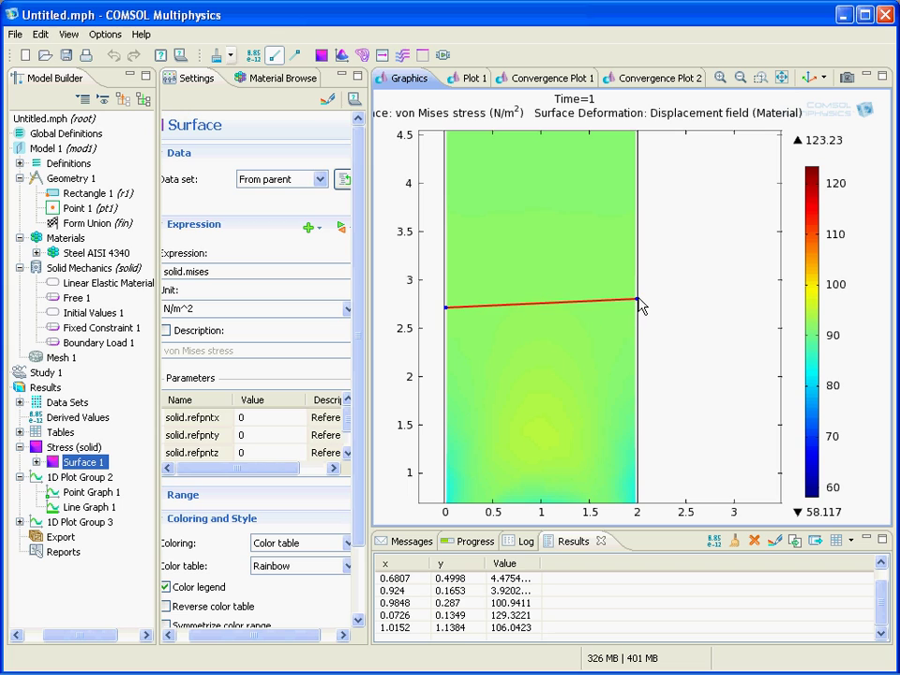
left_click_drag(635, 304, 635, 301)
left_click(84, 508)
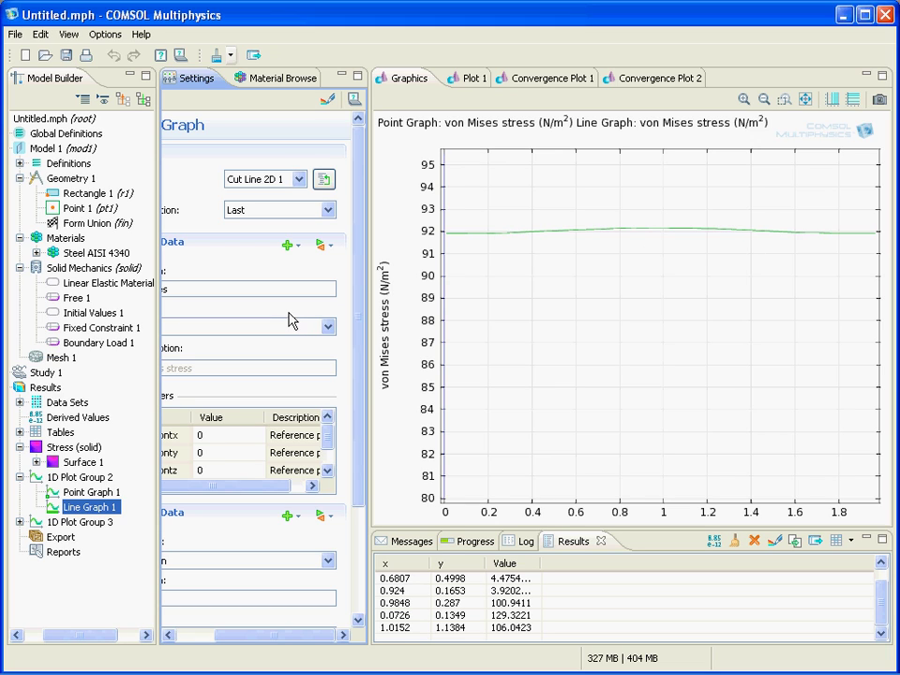
left_click(58, 463)
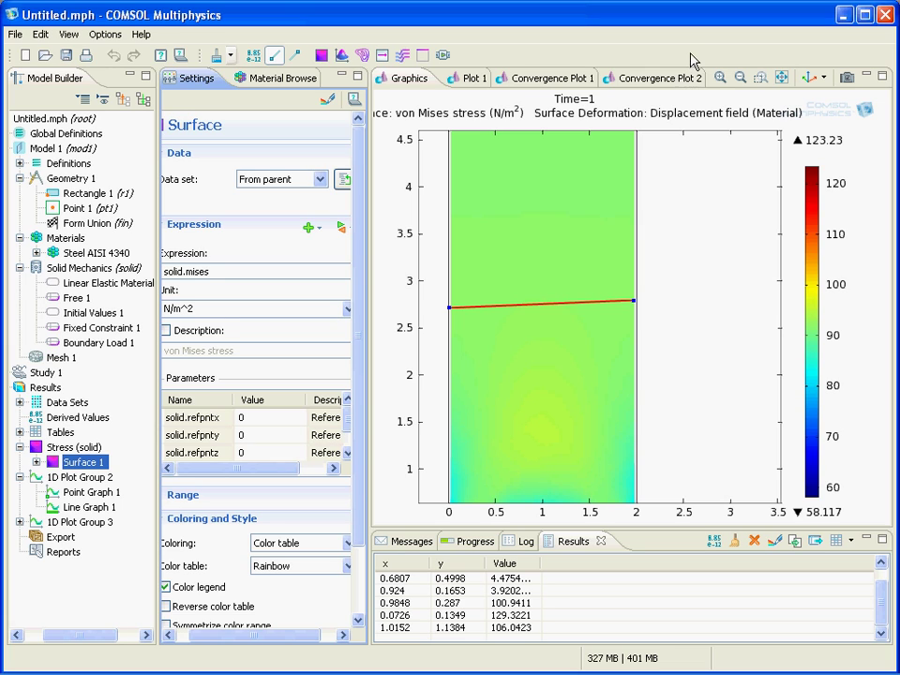
left_click(740, 78)
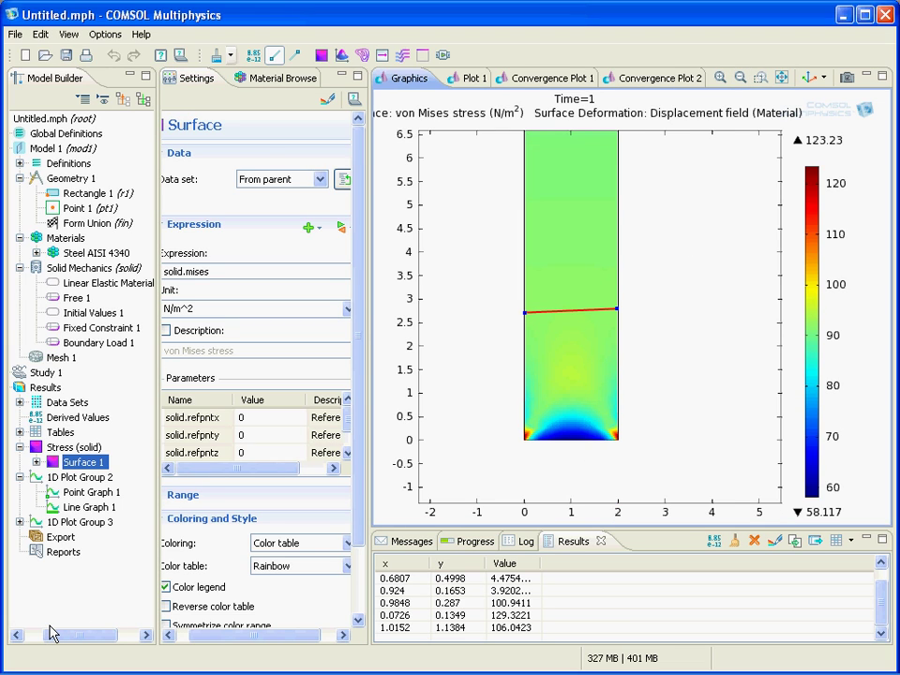
left_click(741, 79)
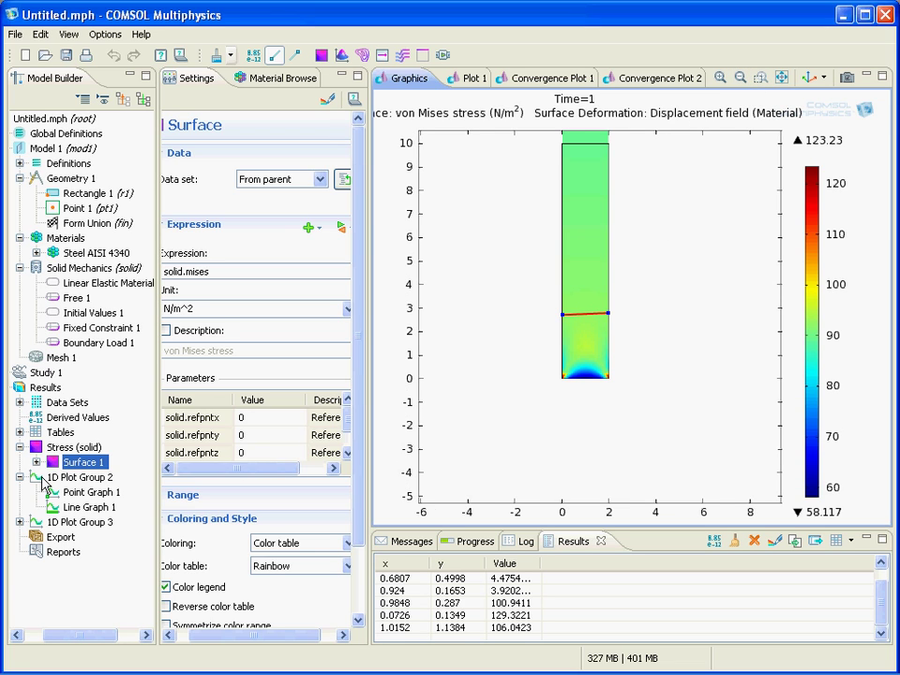
left_click(91, 494)
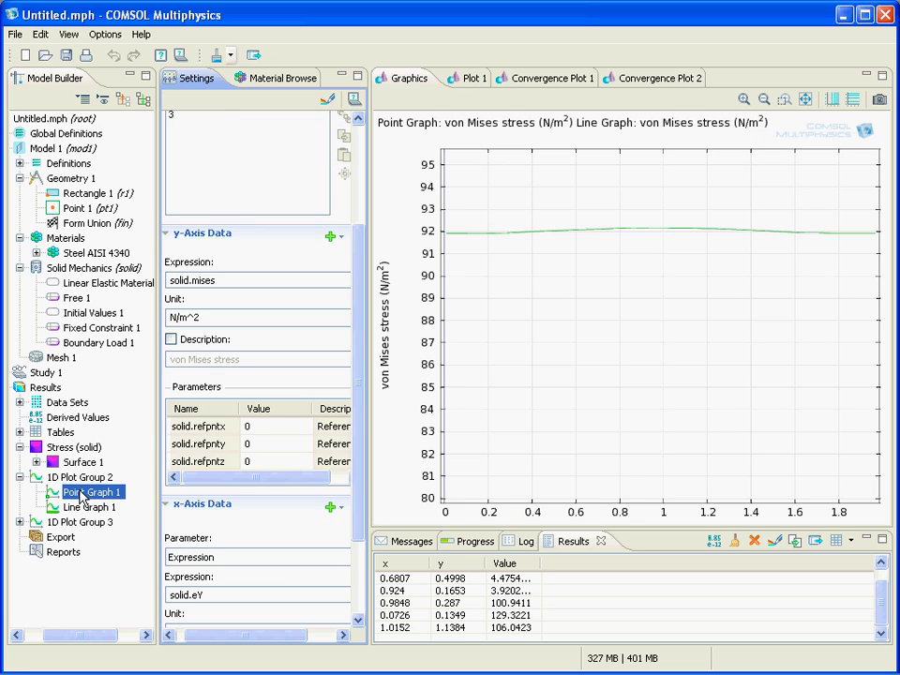
key("Down")
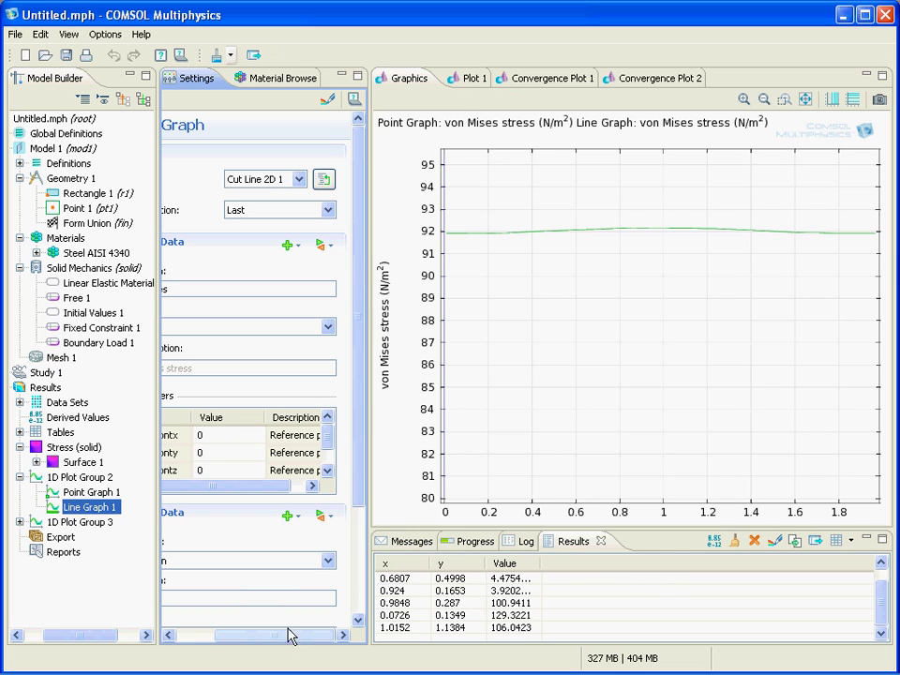
left_click_drag(277, 639, 234, 638)
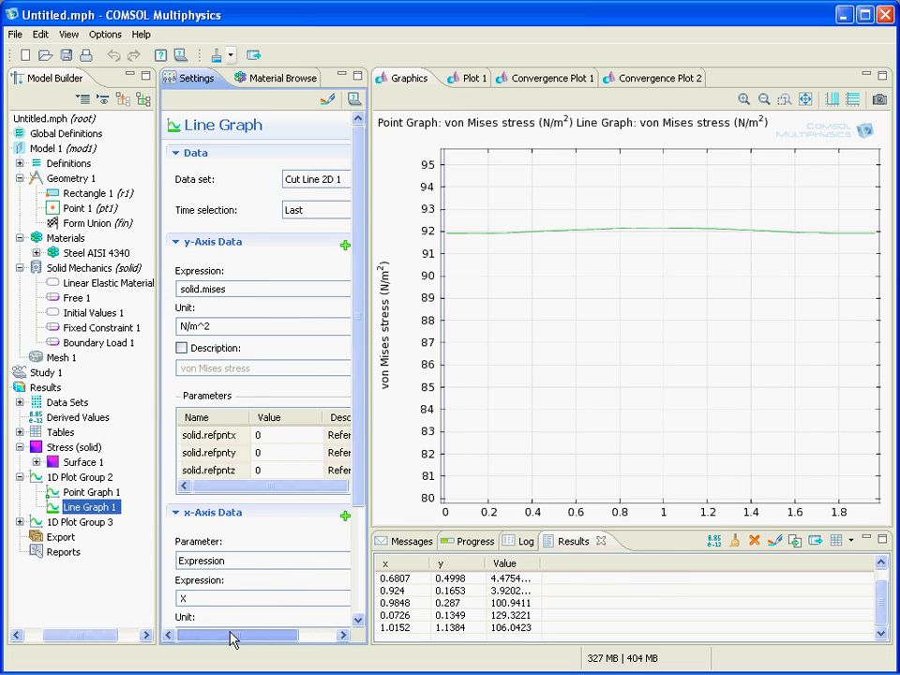